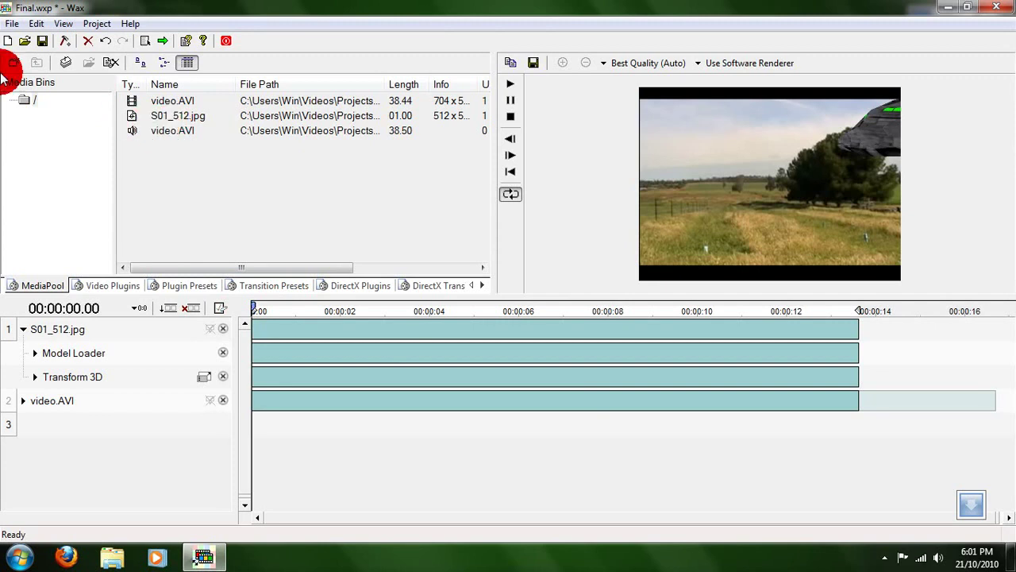
# - Save the Final.wxp project with File > Save so no unsaved mark remains
pyautogui.click(12, 25)
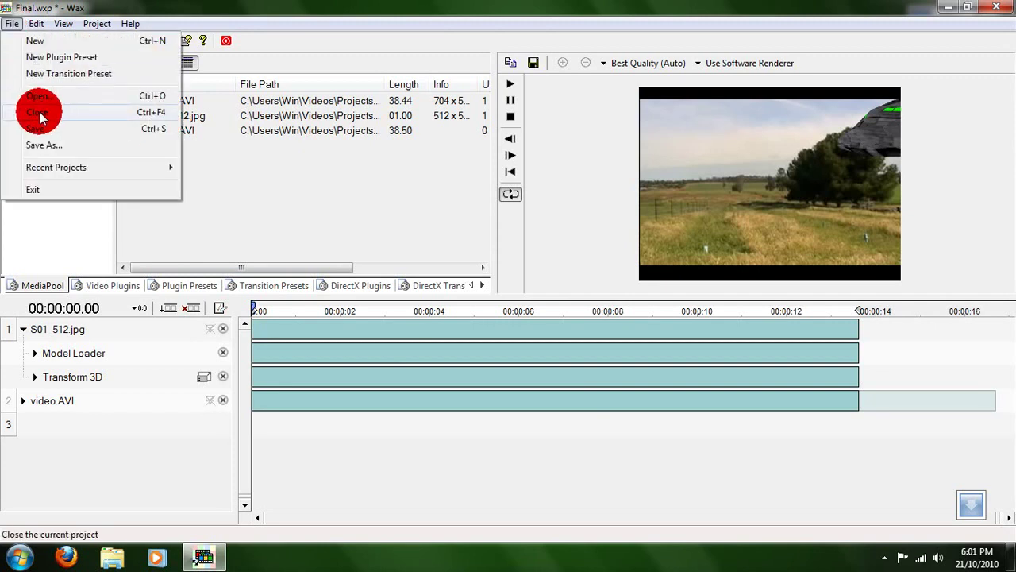
pyautogui.click(465, 8)
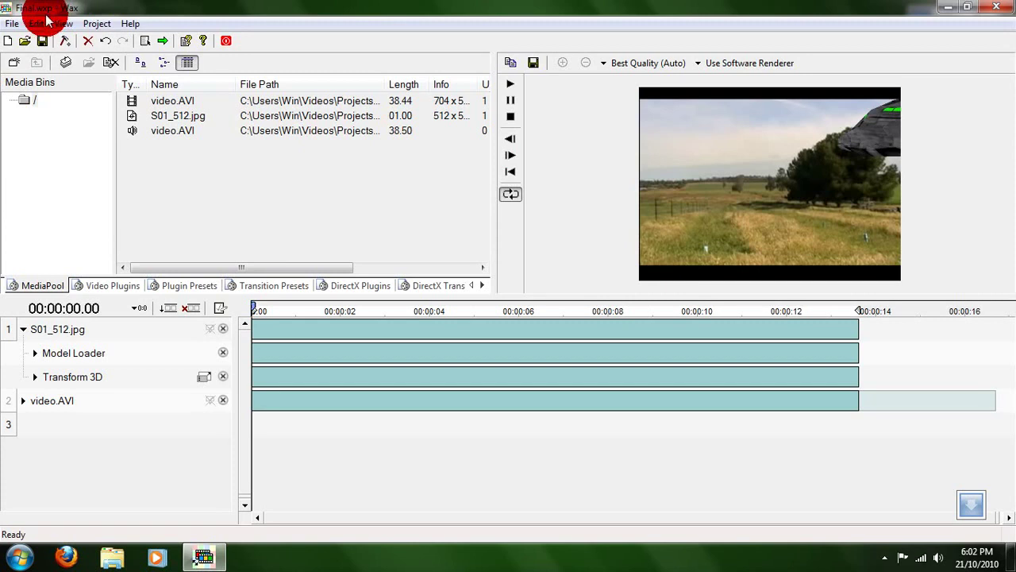
# - Return the playhead to 0 and open the Transform 3D plugin setup with a transform tool chosen
pyautogui.click(260, 309)
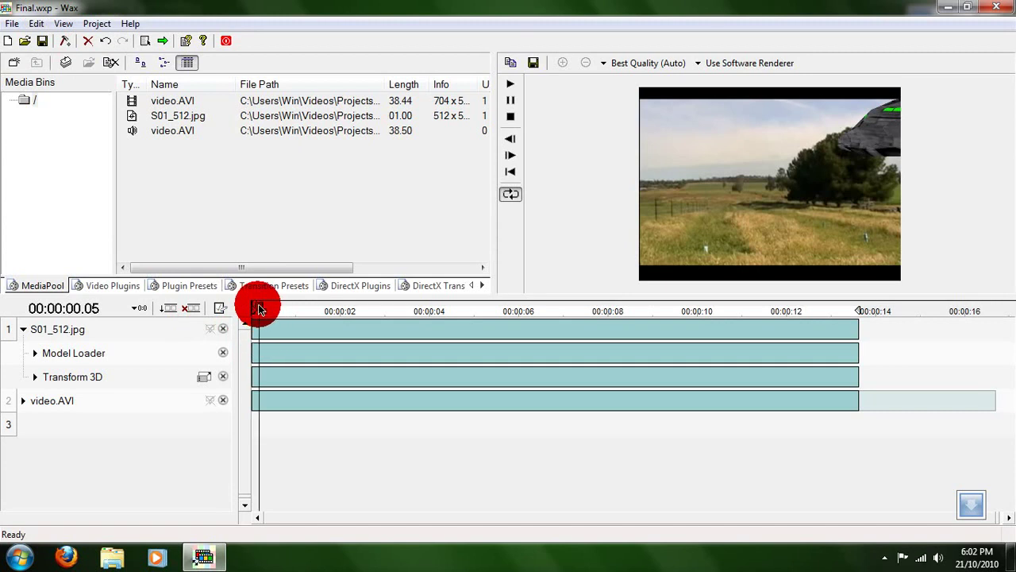
pyautogui.moveTo(259, 309); pyautogui.dragTo(204, 316)
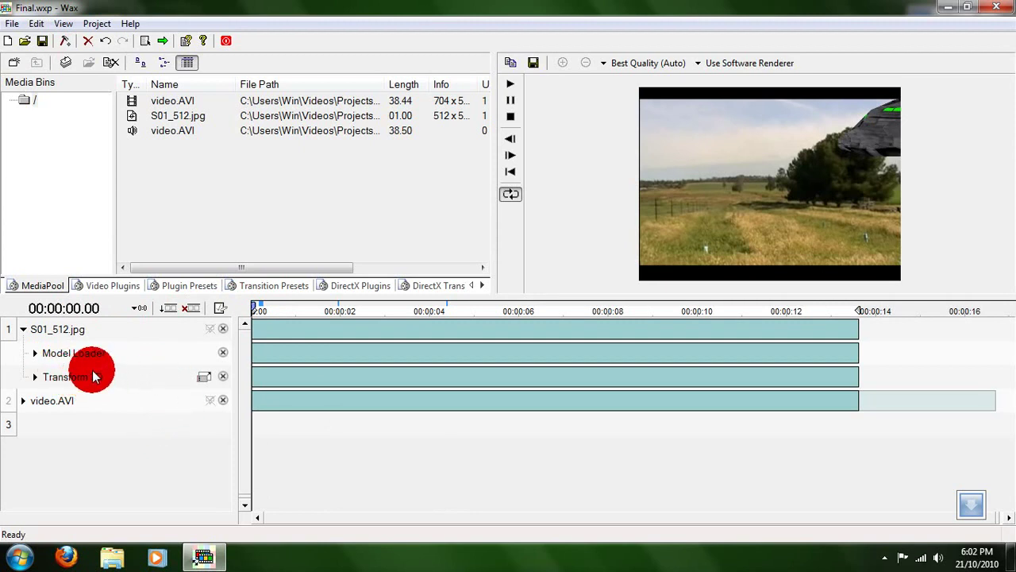
pyautogui.click(204, 375)
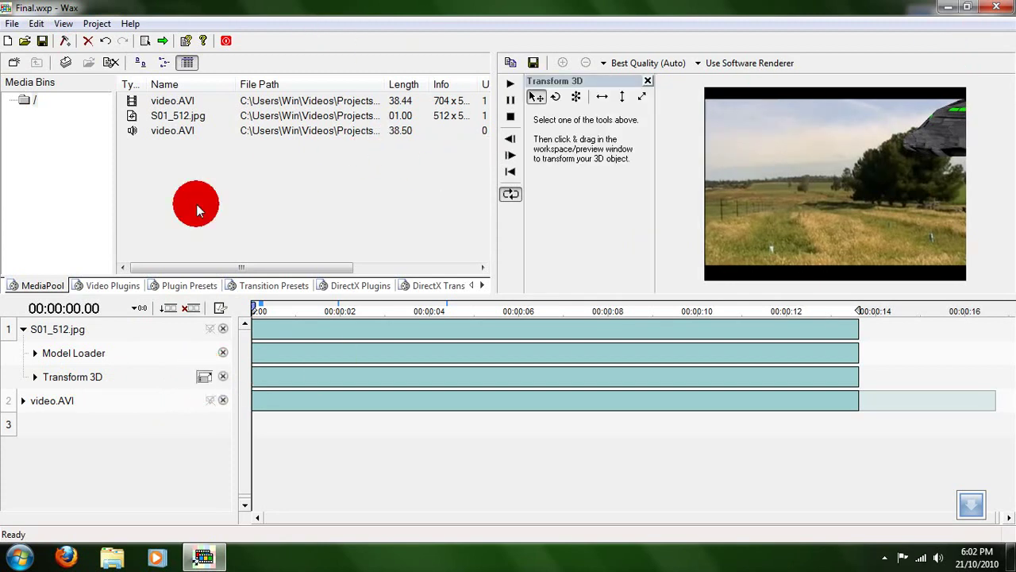
pyautogui.click(557, 98)
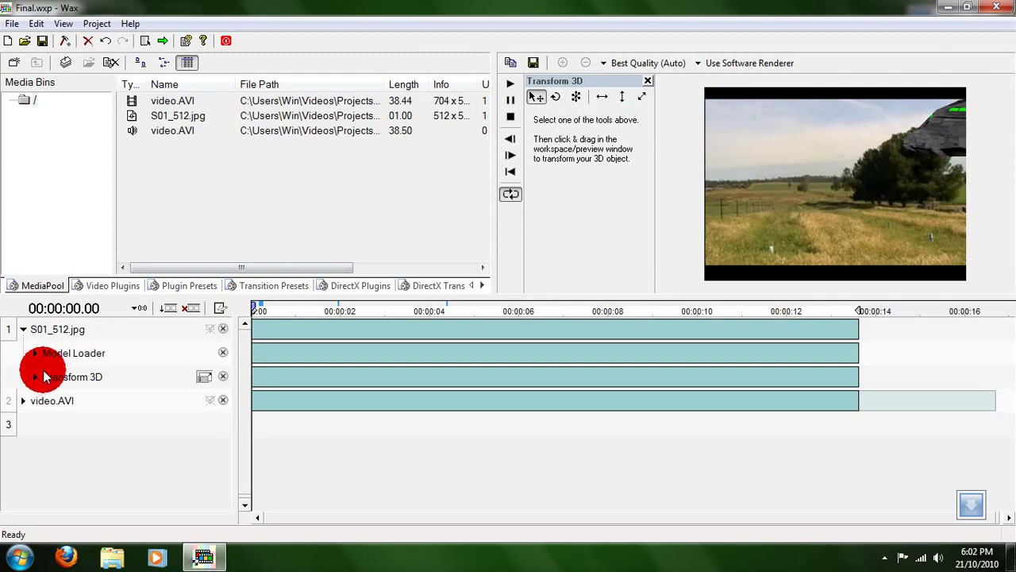
# - Expand Transform 3D and set Position X, Y and Z to linear keyframing
pyautogui.click(35, 378)
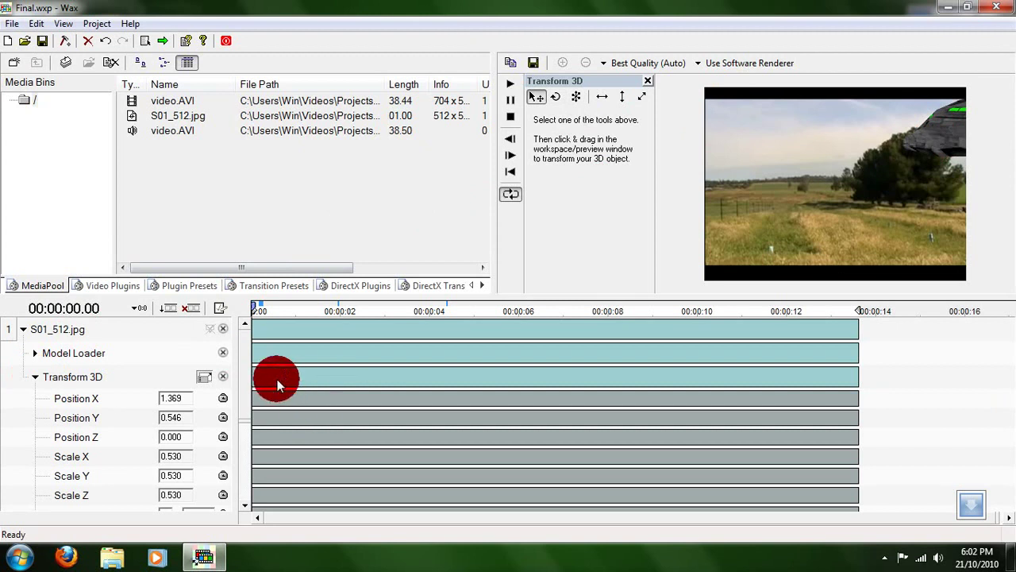
pyautogui.scroll(-2, 244, 408)
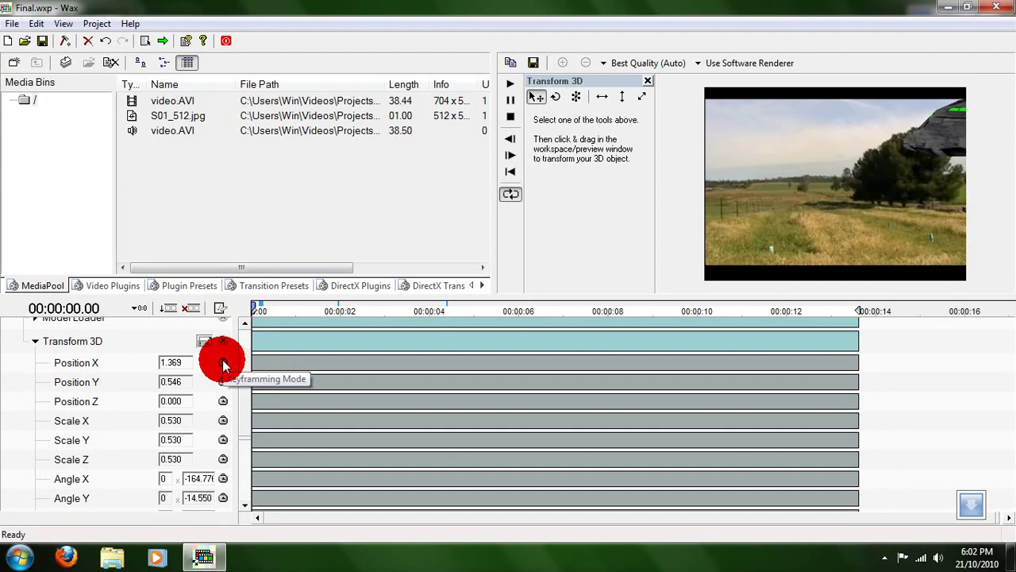
pyautogui.click(223, 363)
pyautogui.click(256, 388)
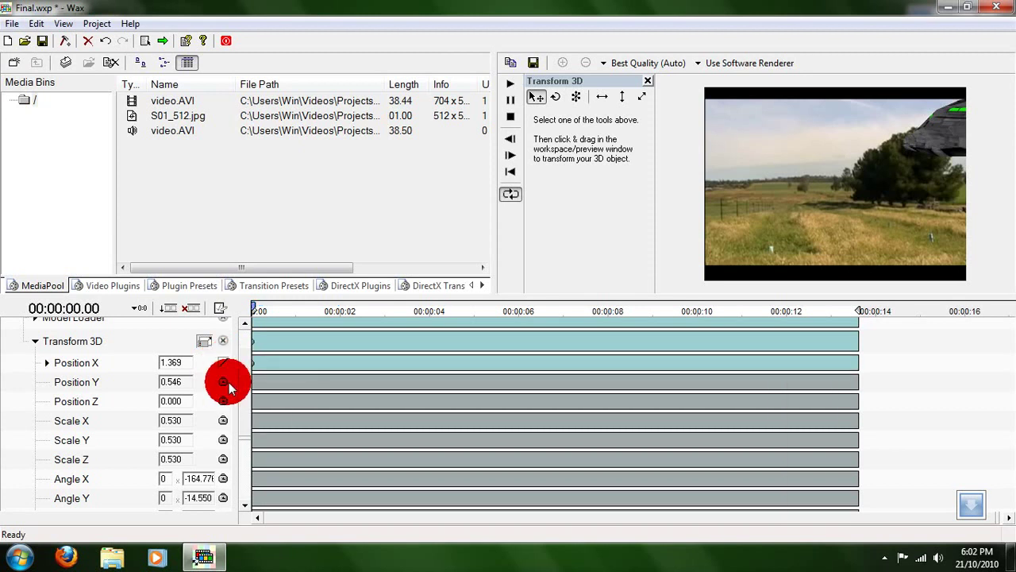
pyautogui.click(223, 382)
pyautogui.click(227, 406)
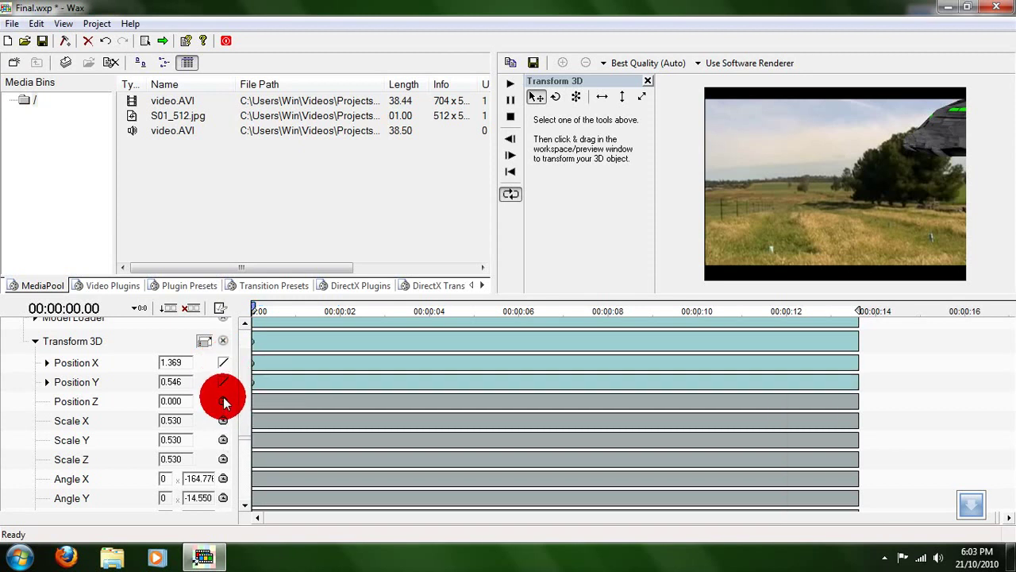
pyautogui.click(223, 401)
pyautogui.click(251, 423)
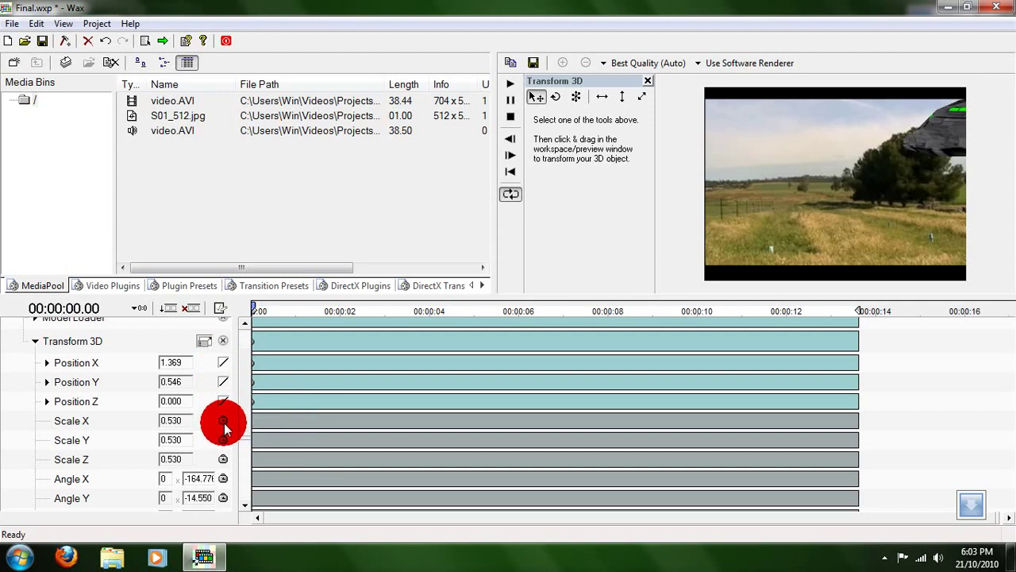
# - Set Scale X, Y and Z to linear keyframing
pyautogui.click(223, 420)
pyautogui.click(258, 443)
pyautogui.click(223, 440)
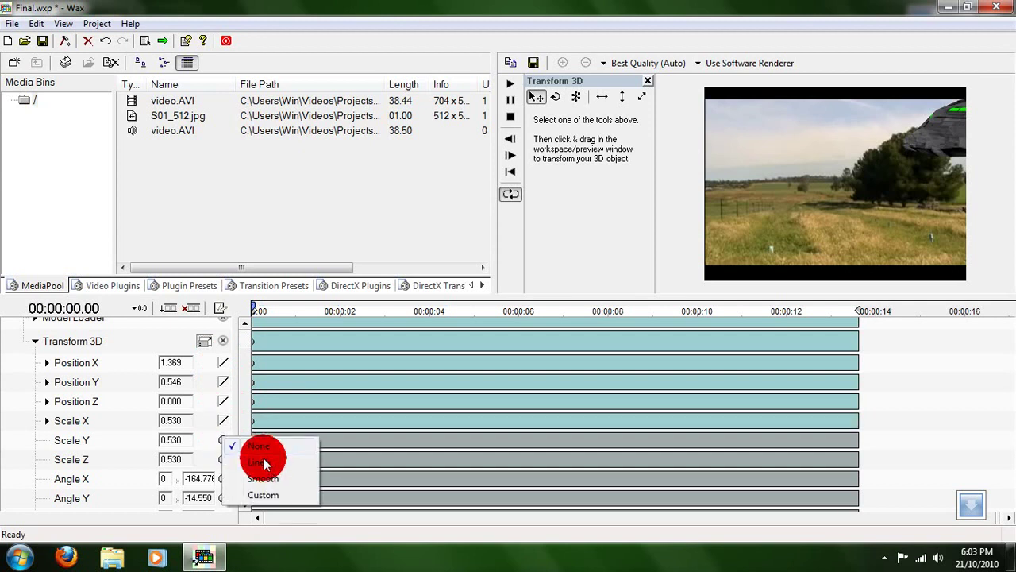
pyautogui.click(262, 464)
pyautogui.click(223, 459)
pyautogui.click(254, 484)
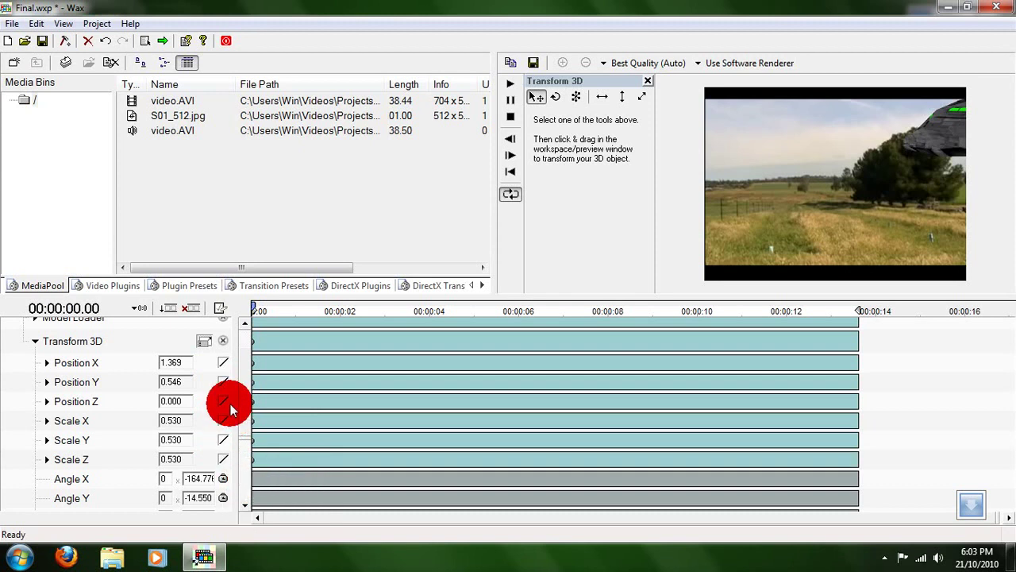
# - Set Angle X, Y and Z to linear keyframing
pyautogui.moveTo(238, 404); pyautogui.dragTo(246, 452)
pyautogui.scroll(-1, 246, 453)
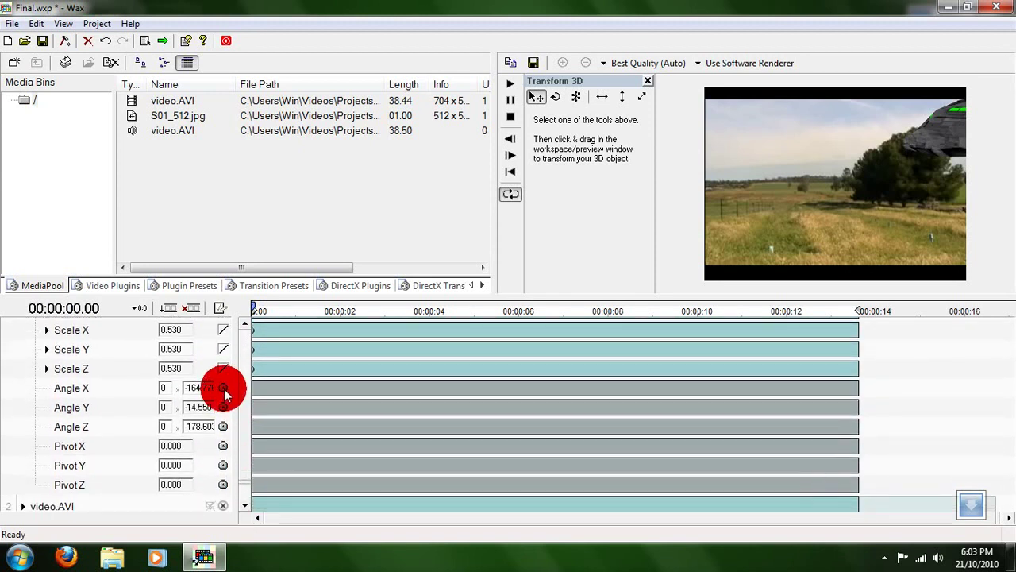
pyautogui.click(223, 388)
pyautogui.click(256, 414)
pyautogui.click(224, 407)
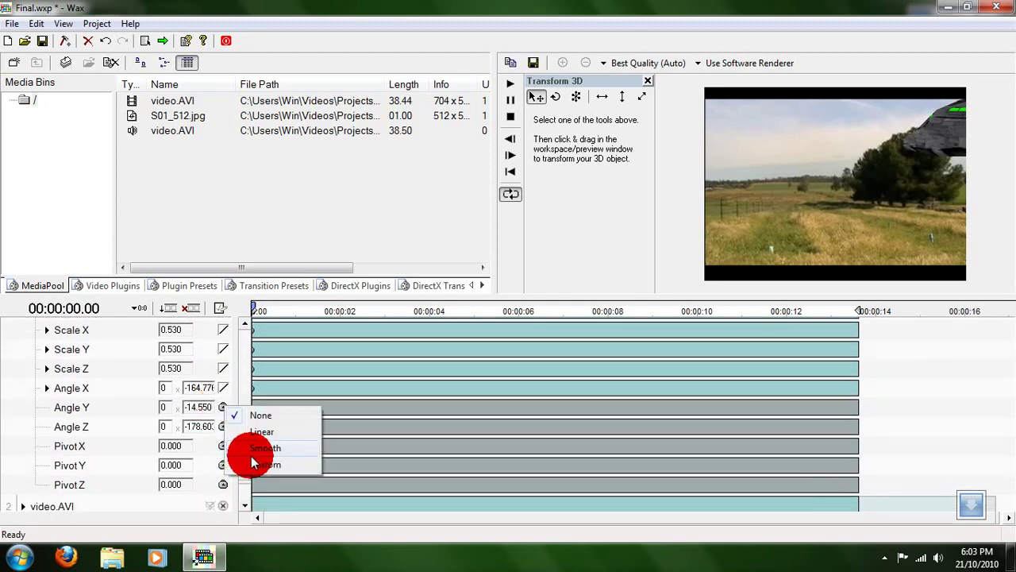
pyautogui.click(261, 431)
pyautogui.click(223, 427)
pyautogui.click(261, 451)
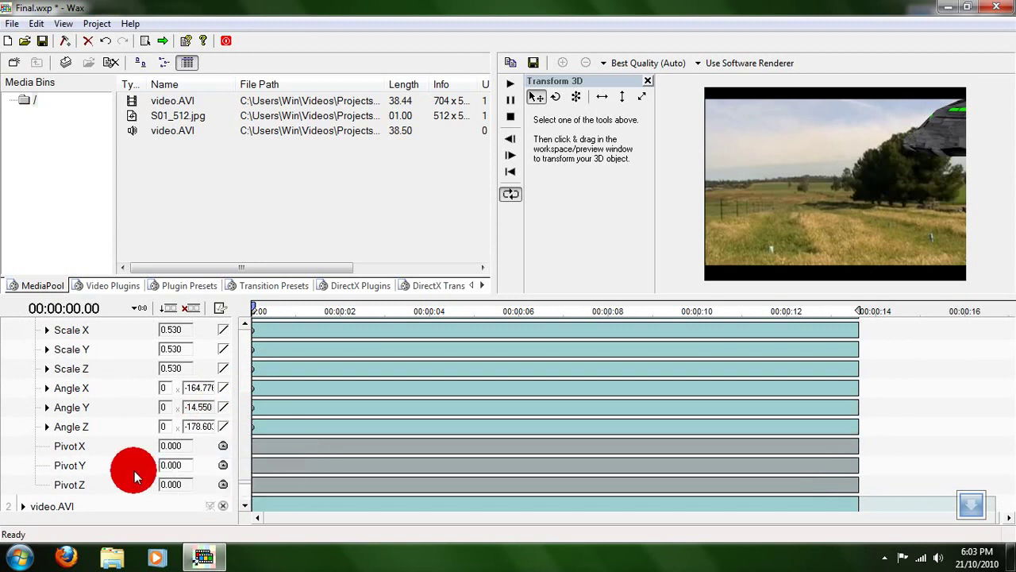
# - At 1 s, move the spaceship above the tree to X 0.523, Y 0.377 and scale it to 0.140
pyautogui.moveTo(246, 468); pyautogui.dragTo(249, 376)
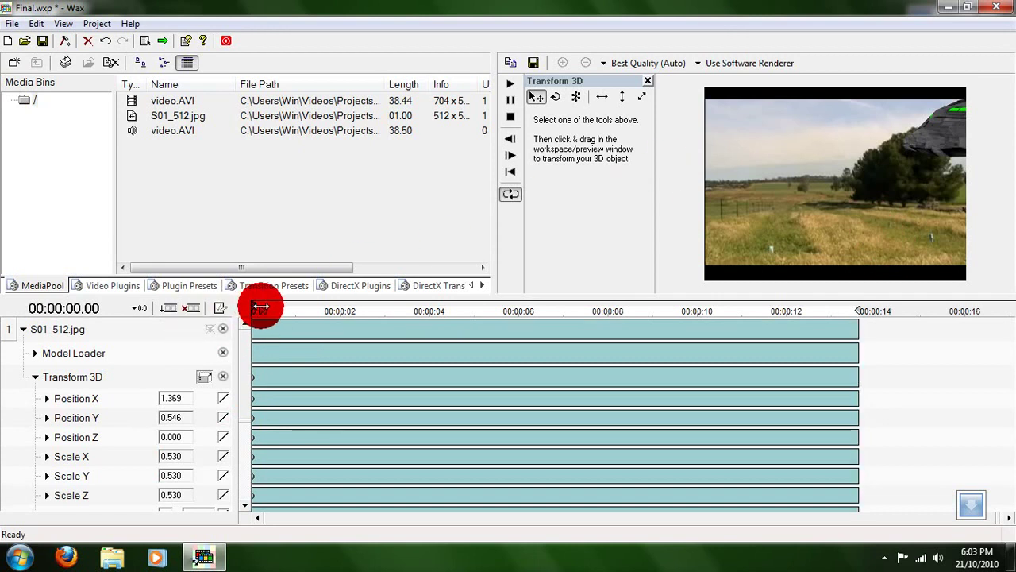
pyautogui.moveTo(284, 309)
pyautogui.mouseDown()
pyautogui.moveTo(263, 306)
pyautogui.moveTo(296, 307)
pyautogui.mouseUp()
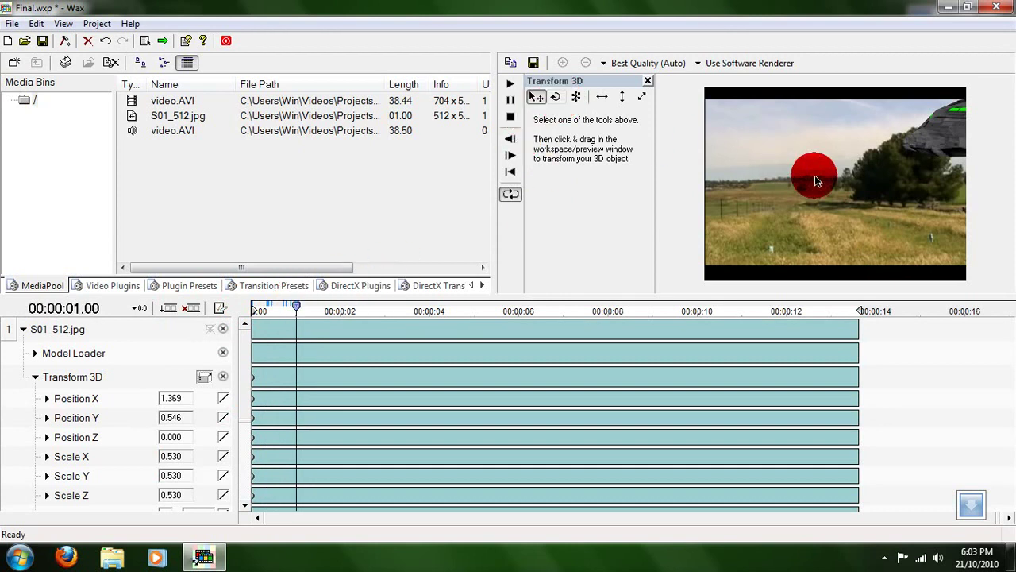
pyautogui.moveTo(953, 141); pyautogui.dragTo(890, 156)
pyautogui.click(577, 98)
# - Rotate the spaceship to a new angle and scrub the timeline to review its motion
pyautogui.click(555, 97)
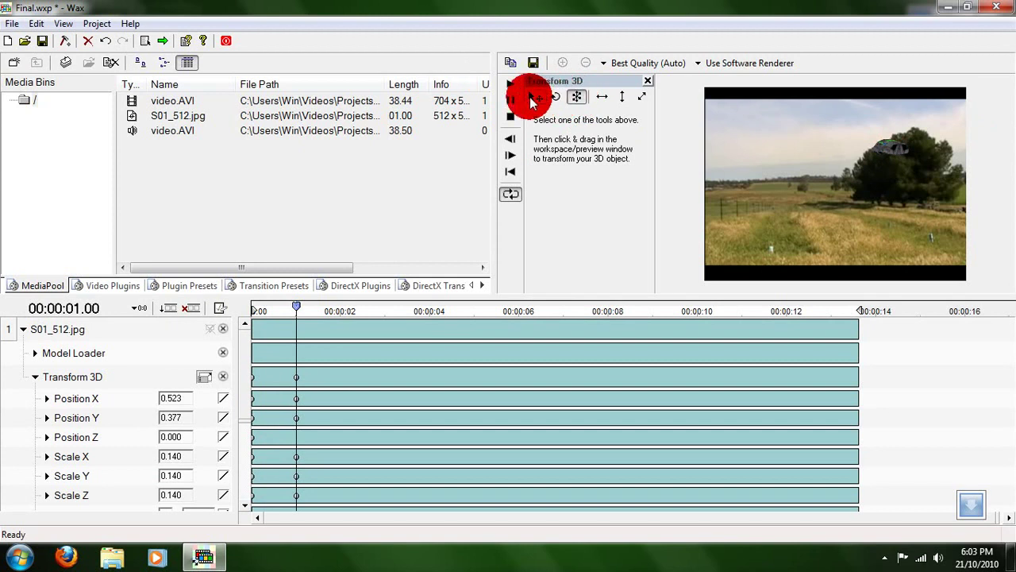
pyautogui.moveTo(896, 157)
pyautogui.mouseDown()
pyautogui.moveTo(919, 146)
pyautogui.moveTo(903, 153)
pyautogui.mouseUp()
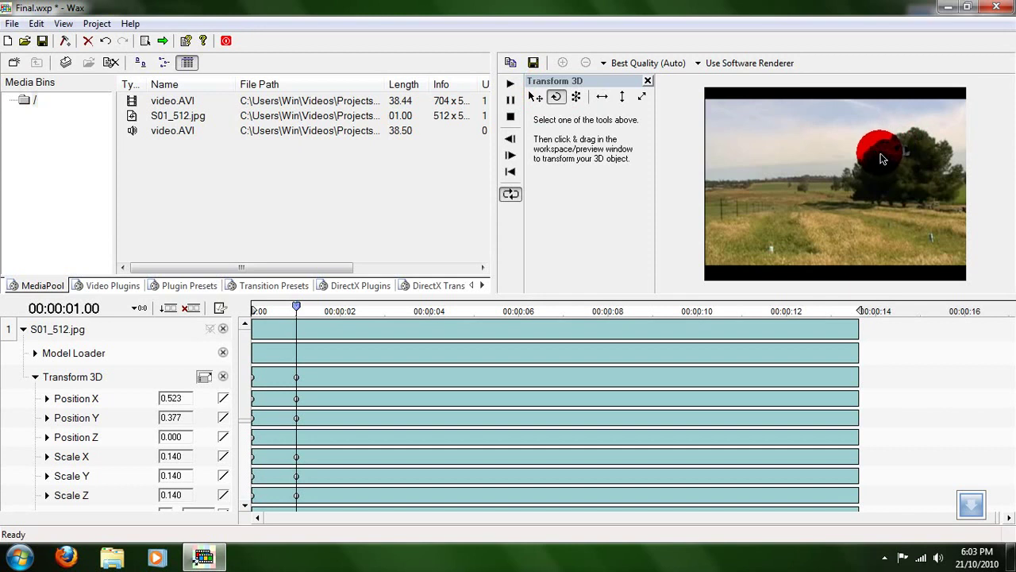
pyautogui.click(294, 311)
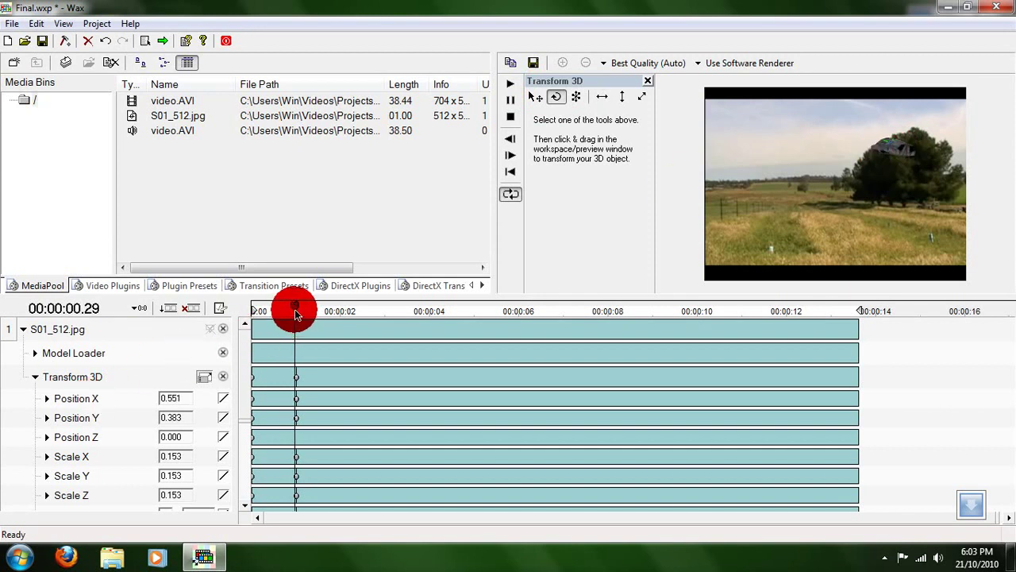
pyautogui.moveTo(294, 311); pyautogui.dragTo(241, 309)
pyautogui.moveTo(956, 224); pyautogui.dragTo(900, 155)
pyautogui.moveTo(329, 311); pyautogui.dragTo(341, 273)
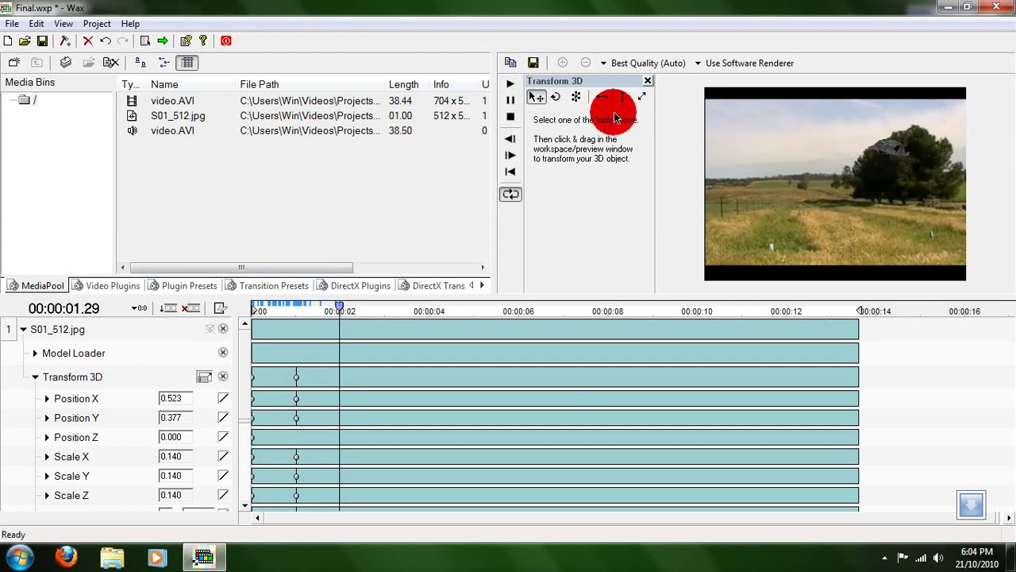
# - At about 2 s, turn the spaceship and move it to the upper-left sky at X -0.800, Y 0.454
pyautogui.click(539, 97)
pyautogui.click(555, 97)
pyautogui.moveTo(902, 155)
pyautogui.mouseDown()
pyautogui.moveTo(890, 157)
pyautogui.moveTo(908, 157)
pyautogui.moveTo(900, 129)
pyautogui.moveTo(888, 161)
pyautogui.moveTo(909, 146)
pyautogui.moveTo(851, 142)
pyautogui.moveTo(883, 191)
pyautogui.moveTo(755, 136)
pyautogui.mouseUp()
pyautogui.click(524, 87)
pyautogui.click(853, 132)
# - Turn the ship toward its flight direction and scrub forward to check its path
pyautogui.click(555, 97)
pyautogui.moveTo(767, 153); pyautogui.dragTo(782, 182)
pyautogui.click(291, 370)
pyautogui.click(340, 310)
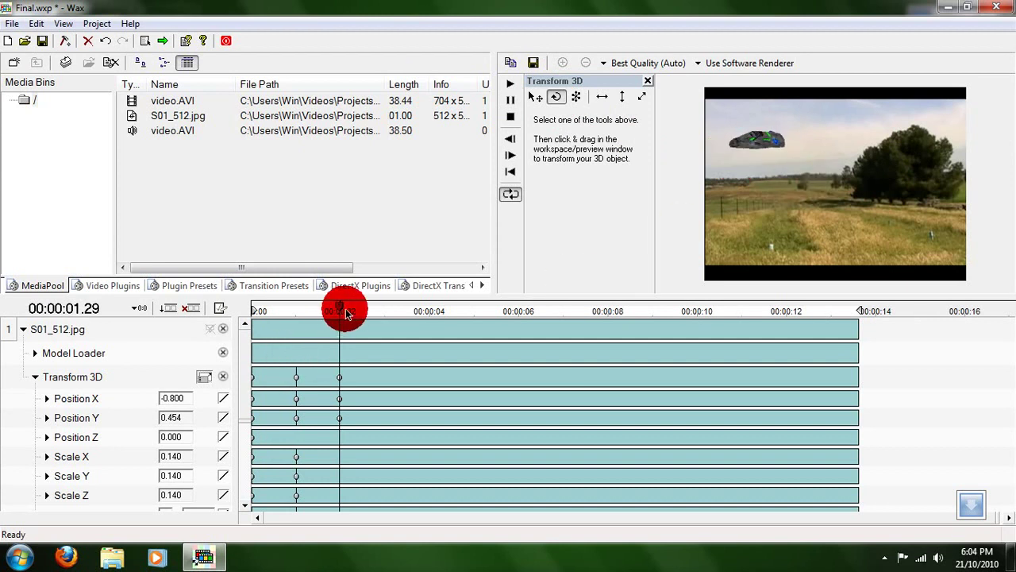
pyautogui.moveTo(339, 310)
pyautogui.mouseDown()
pyautogui.moveTo(265, 313)
pyautogui.moveTo(340, 320)
pyautogui.mouseUp()
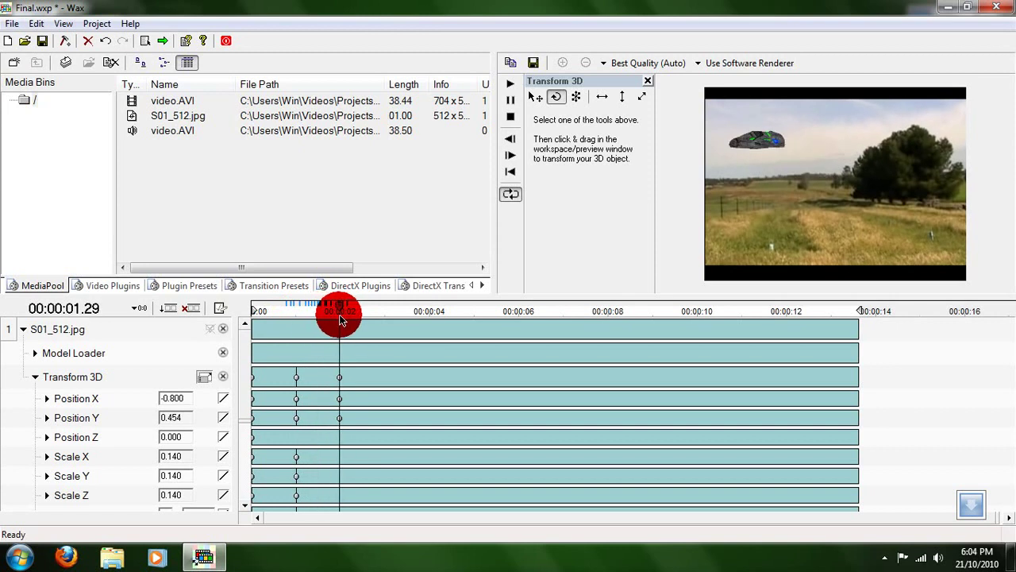
pyautogui.moveTo(340, 319); pyautogui.dragTo(408, 298)
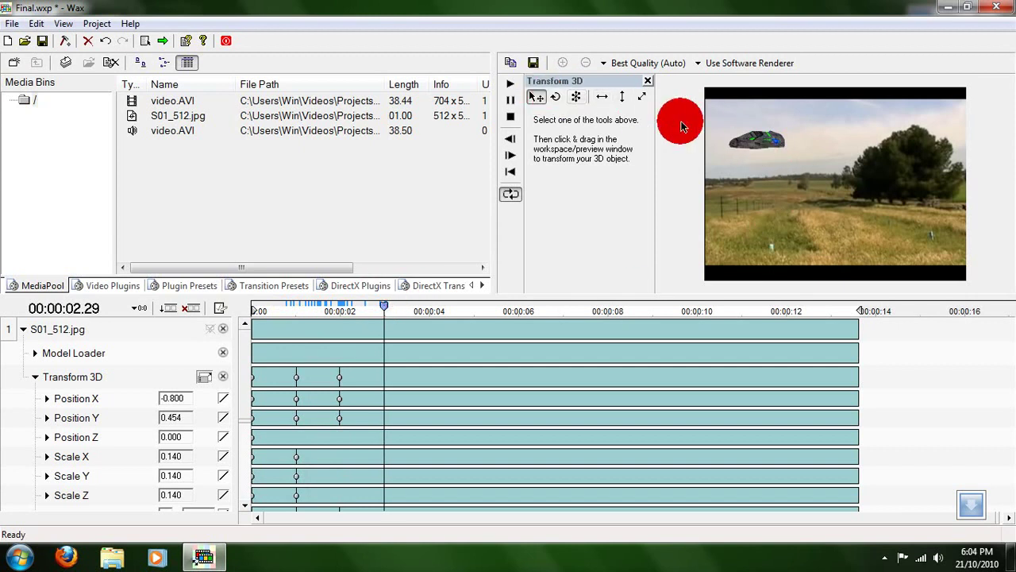
# - At 2.29 s, rotate the spaceship and fly it off the left edge to X -1.808, Y 0.515
pyautogui.click(556, 96)
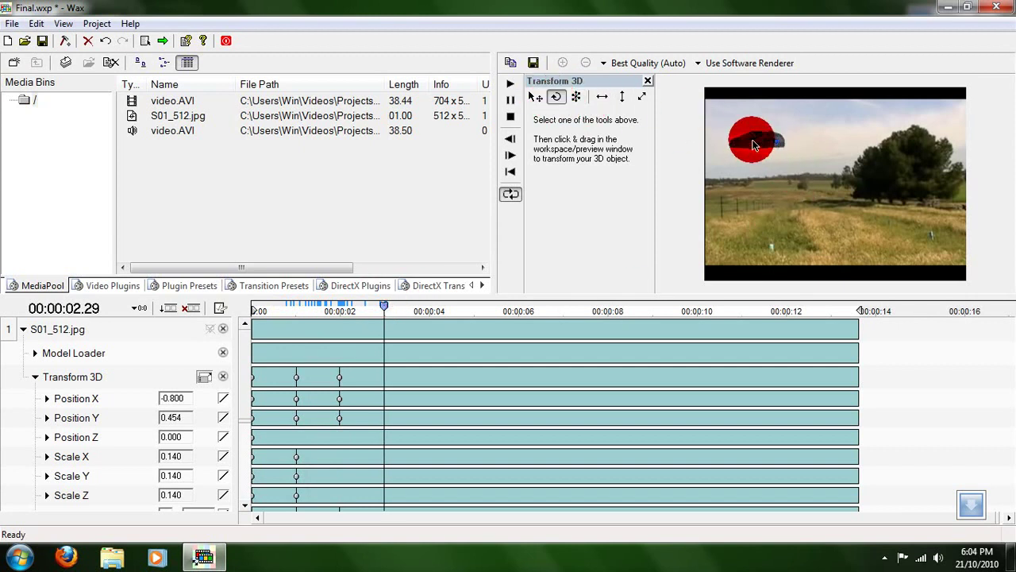
pyautogui.moveTo(753, 143)
pyautogui.mouseDown()
pyautogui.moveTo(798, 171)
pyautogui.moveTo(753, 151)
pyautogui.mouseUp()
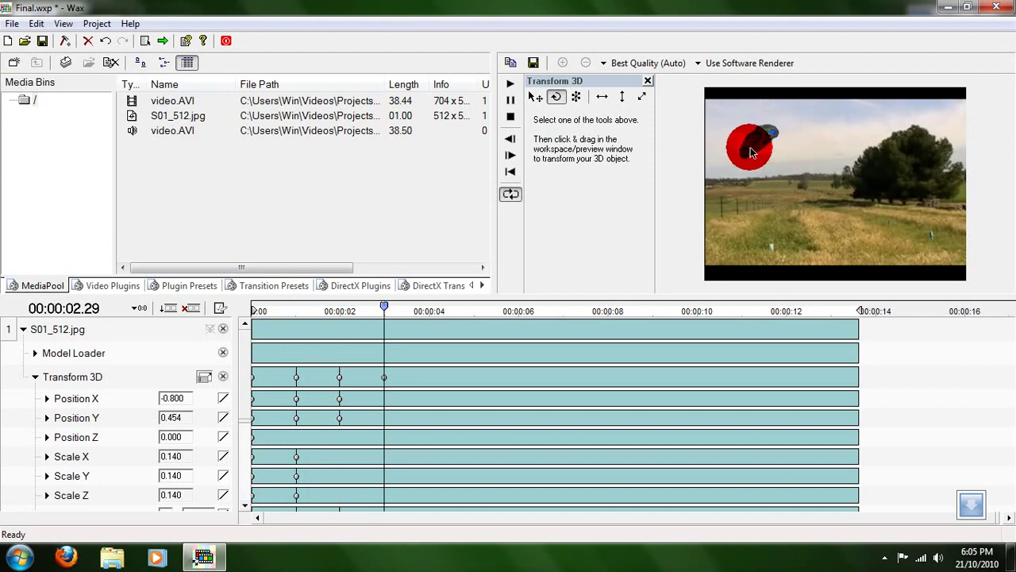
pyautogui.moveTo(762, 114); pyautogui.dragTo(756, 158)
pyautogui.moveTo(757, 159)
pyautogui.mouseDown()
pyautogui.moveTo(737, 182)
pyautogui.moveTo(755, 146)
pyautogui.moveTo(785, 122)
pyautogui.moveTo(772, 171)
pyautogui.mouseUp()
pyautogui.moveTo(270, 340); pyautogui.dragTo(246, 407)
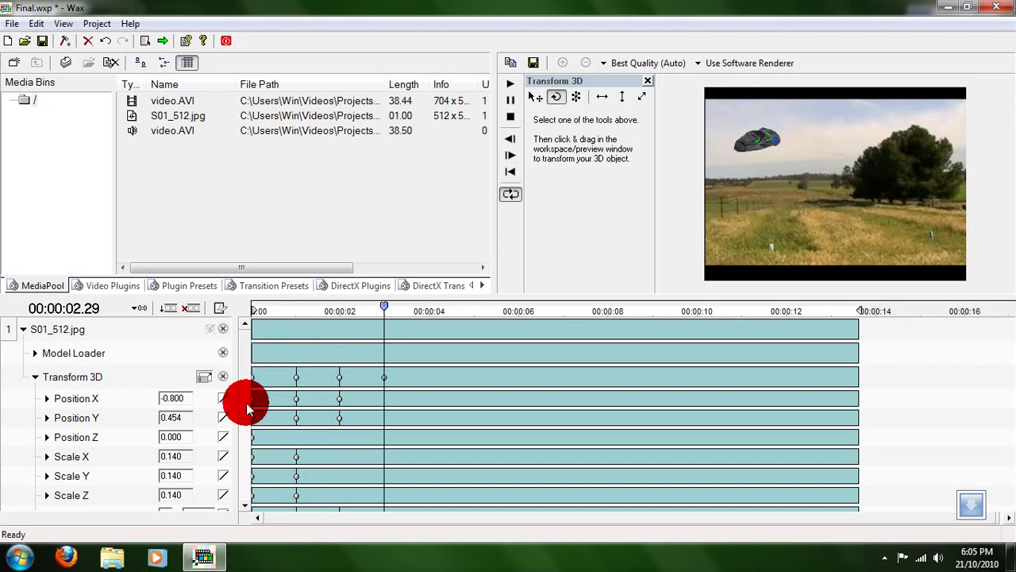
pyautogui.click(535, 96)
pyautogui.moveTo(753, 143); pyautogui.dragTo(622, 127)
pyautogui.moveTo(381, 320)
pyautogui.mouseDown()
pyautogui.moveTo(342, 311)
pyautogui.moveTo(284, 324)
pyautogui.moveTo(229, 320)
pyautogui.moveTo(258, 333)
pyautogui.moveTo(383, 325)
pyautogui.moveTo(294, 336)
pyautogui.moveTo(388, 320)
pyautogui.moveTo(384, 310)
pyautogui.mouseUp()
# - Shrink the spaceship to nothing and shift the last Transform 3D keyframe slightly earlier
pyautogui.click(576, 96)
pyautogui.moveTo(725, 162); pyautogui.dragTo(736, 168)
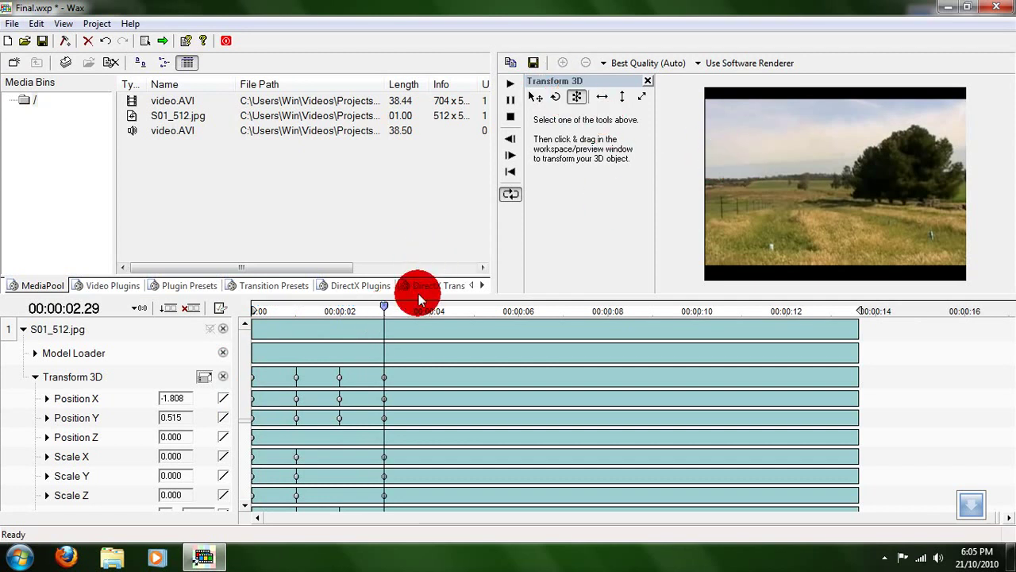
pyautogui.moveTo(381, 307)
pyautogui.mouseDown()
pyautogui.moveTo(344, 313)
pyautogui.moveTo(367, 321)
pyautogui.moveTo(358, 324)
pyautogui.moveTo(384, 313)
pyautogui.mouseUp()
pyautogui.click(556, 96)
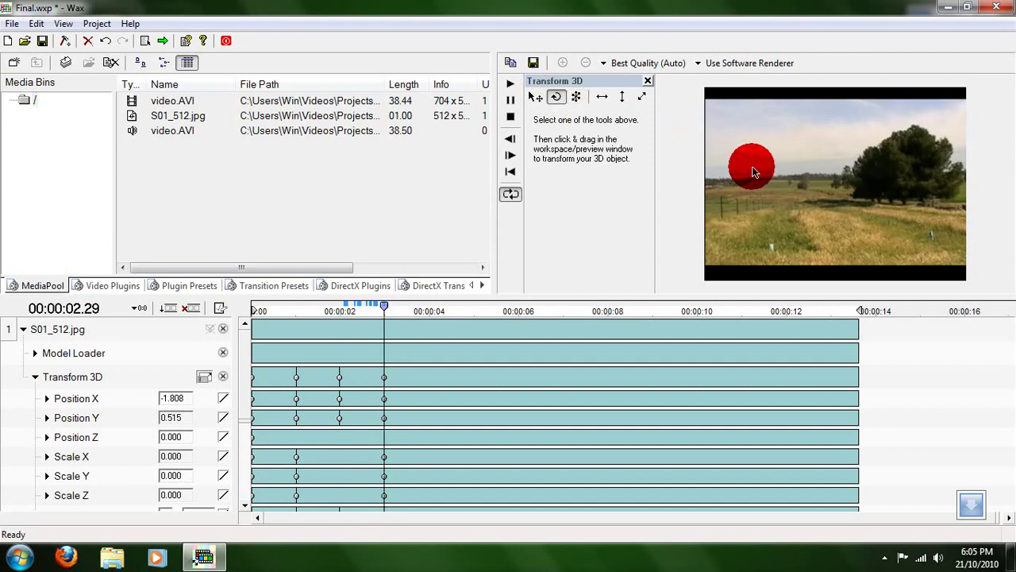
pyautogui.moveTo(381, 309); pyautogui.dragTo(357, 315)
pyautogui.click(376, 361)
pyautogui.moveTo(384, 374)
pyautogui.mouseDown()
pyautogui.moveTo(357, 376)
pyautogui.moveTo(373, 378)
pyautogui.mouseUp()
pyautogui.click(535, 96)
pyautogui.moveTo(358, 309); pyautogui.dragTo(374, 316)
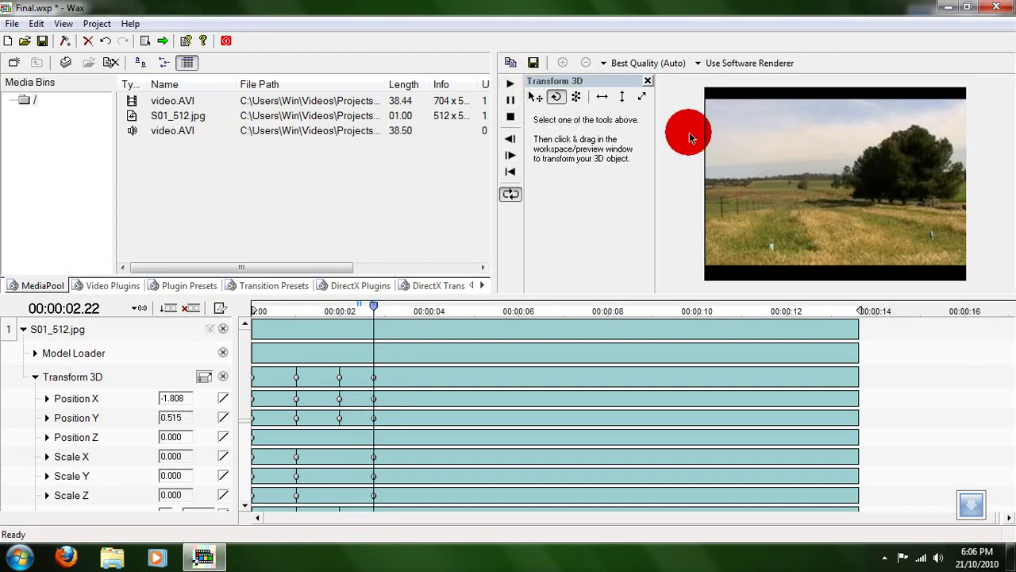
# - Move the spaceship across the field view, then delete the keyframes at 2.22 s
pyautogui.click(535, 96)
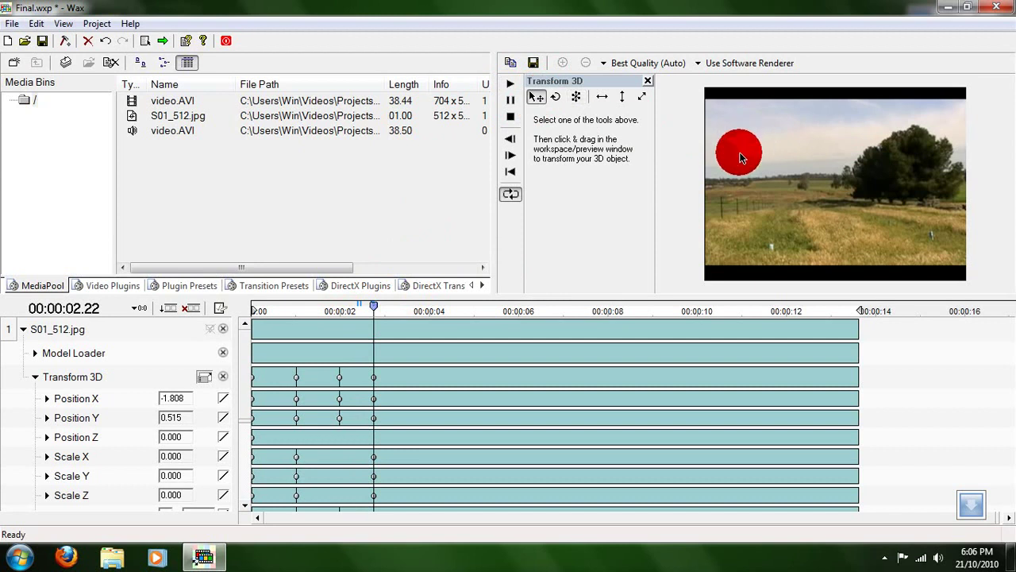
pyautogui.moveTo(740, 157); pyautogui.dragTo(601, 257)
pyautogui.moveTo(370, 311)
pyautogui.mouseDown()
pyautogui.moveTo(346, 310)
pyautogui.moveTo(356, 310)
pyautogui.mouseUp()
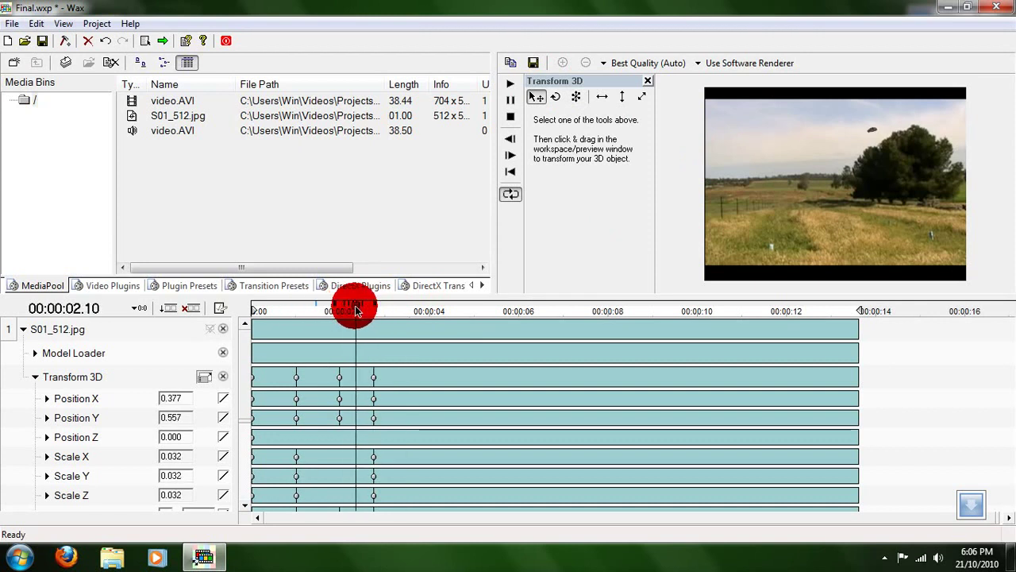
pyautogui.click(374, 379)
pyautogui.press('Delete')
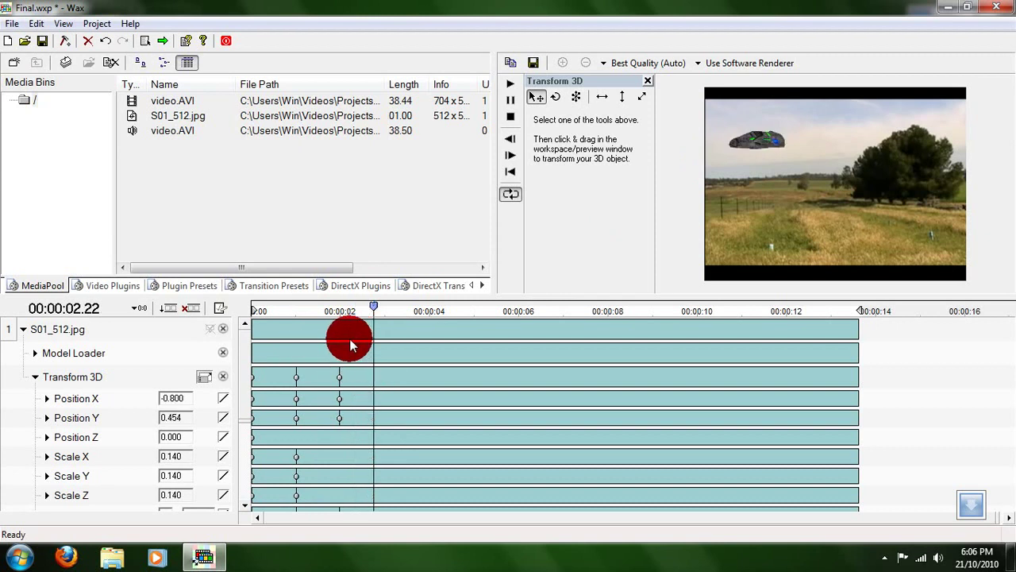
pyautogui.moveTo(374, 311)
pyautogui.mouseDown()
pyautogui.moveTo(346, 316)
pyautogui.moveTo(387, 318)
pyautogui.mouseUp()
# - At 3 s, turn the spaceship and place it at the left edge, then scrub back to check
pyautogui.click(582, 97)
pyautogui.click(555, 97)
pyautogui.moveTo(790, 156); pyautogui.dragTo(772, 135)
pyautogui.click(536, 96)
pyautogui.moveTo(728, 159); pyautogui.dragTo(759, 115)
pyautogui.click(576, 96)
pyautogui.click(536, 96)
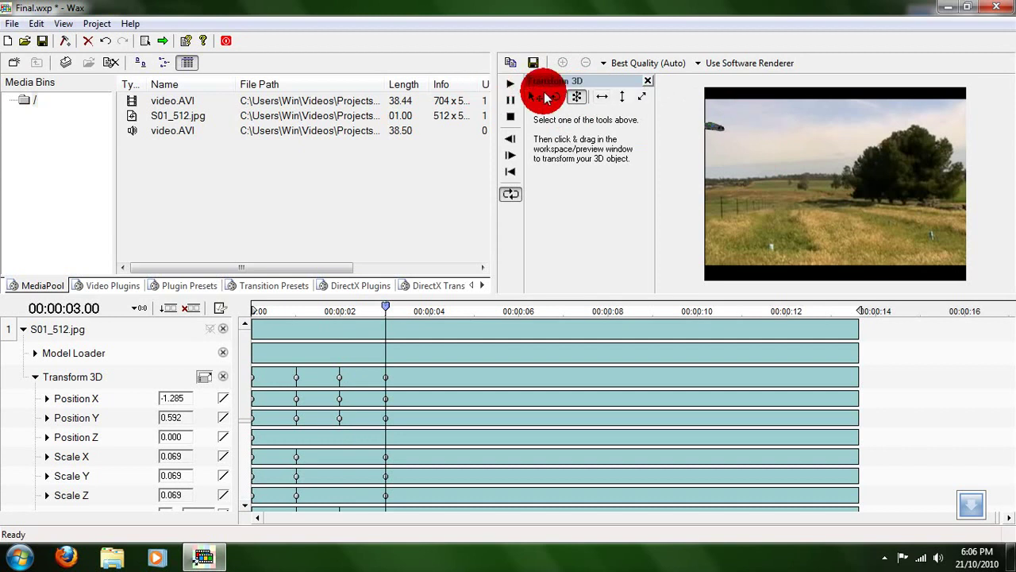
pyautogui.click(722, 132)
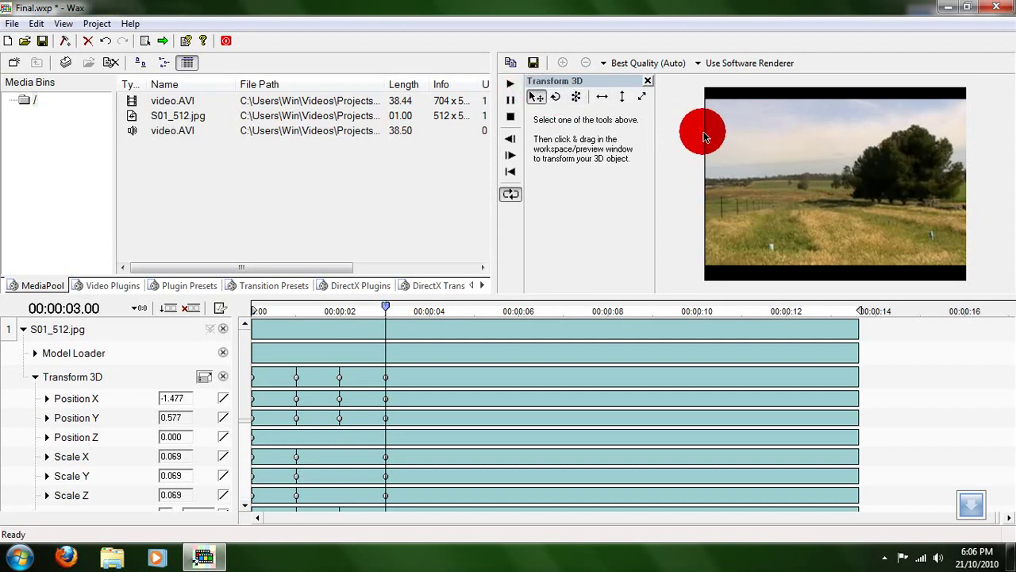
pyautogui.moveTo(381, 307); pyautogui.dragTo(18, 362)
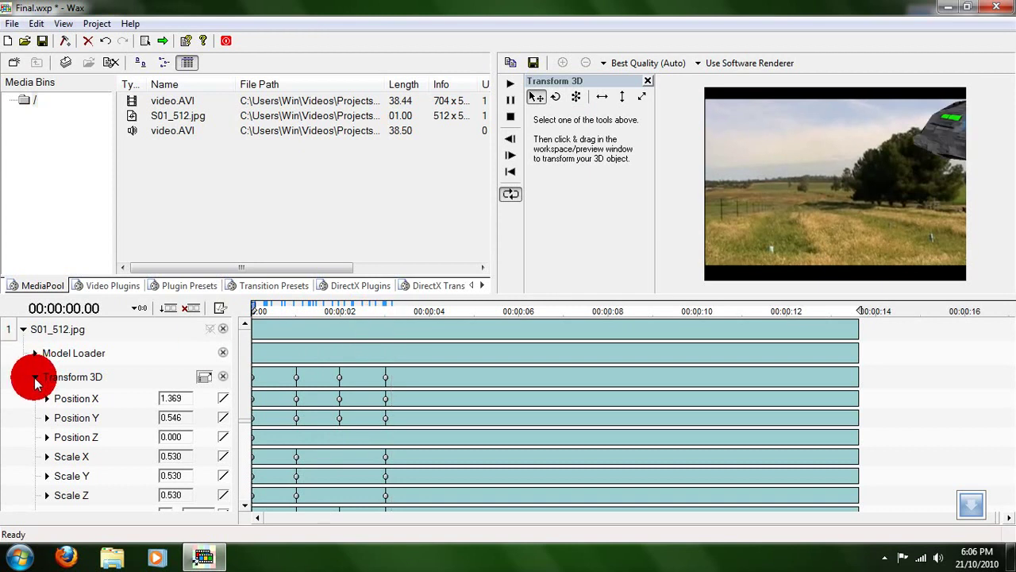
# - Add the Particles plugin from the Video Plugins 3D list to the S01_512.jpg track
pyautogui.click(33, 377)
pyautogui.click(25, 339)
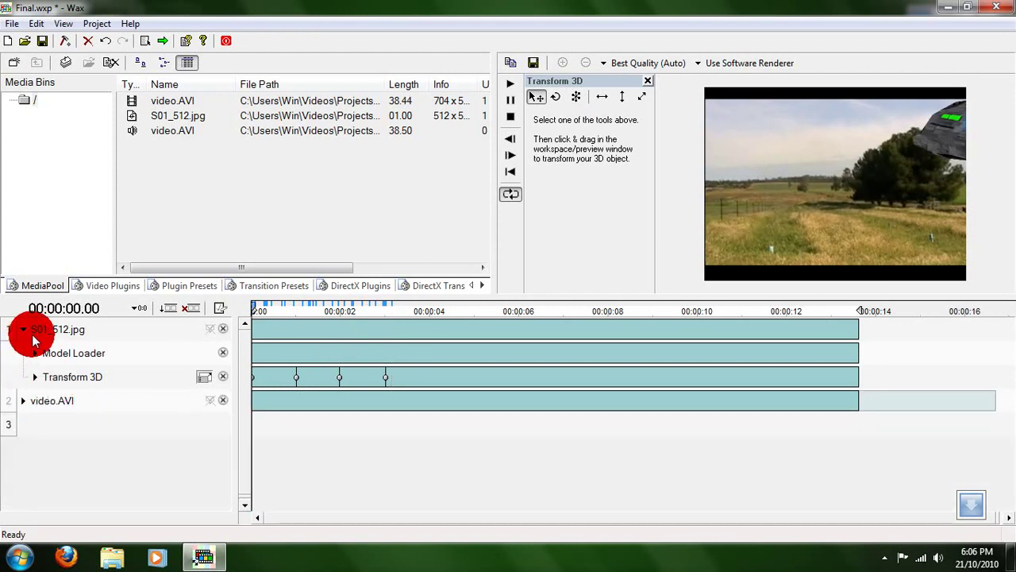
pyautogui.click(99, 288)
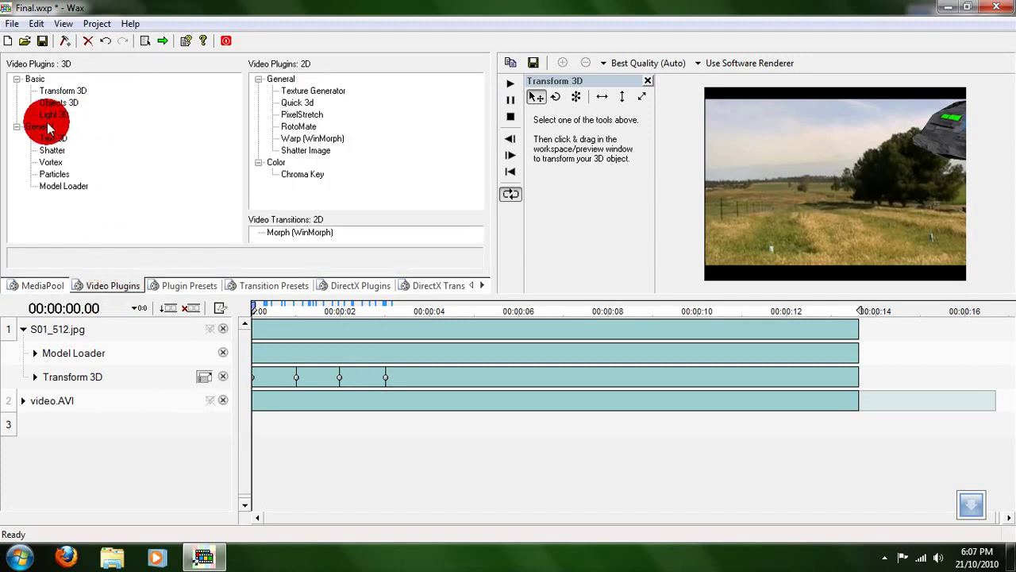
pyautogui.moveTo(50, 167); pyautogui.dragTo(202, 343)
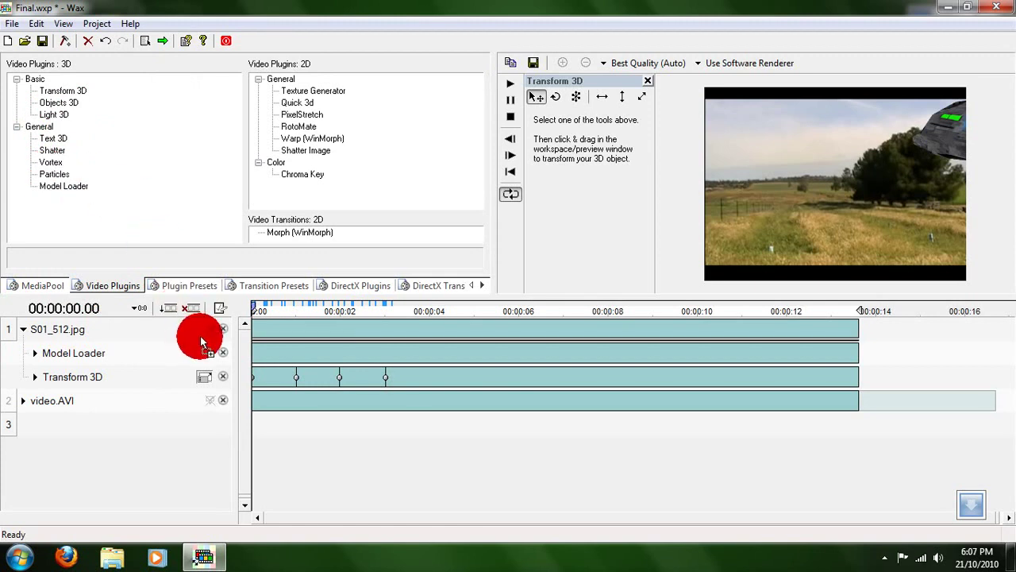
pyautogui.moveTo(201, 343); pyautogui.dragTo(200, 340)
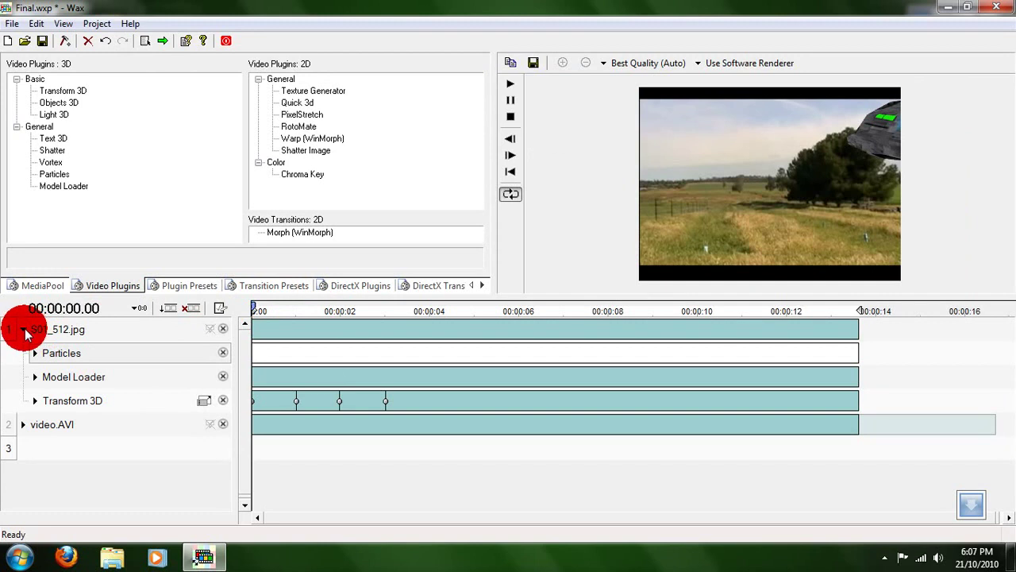
pyautogui.click(260, 310)
pyautogui.moveTo(259, 310); pyautogui.dragTo(300, 306)
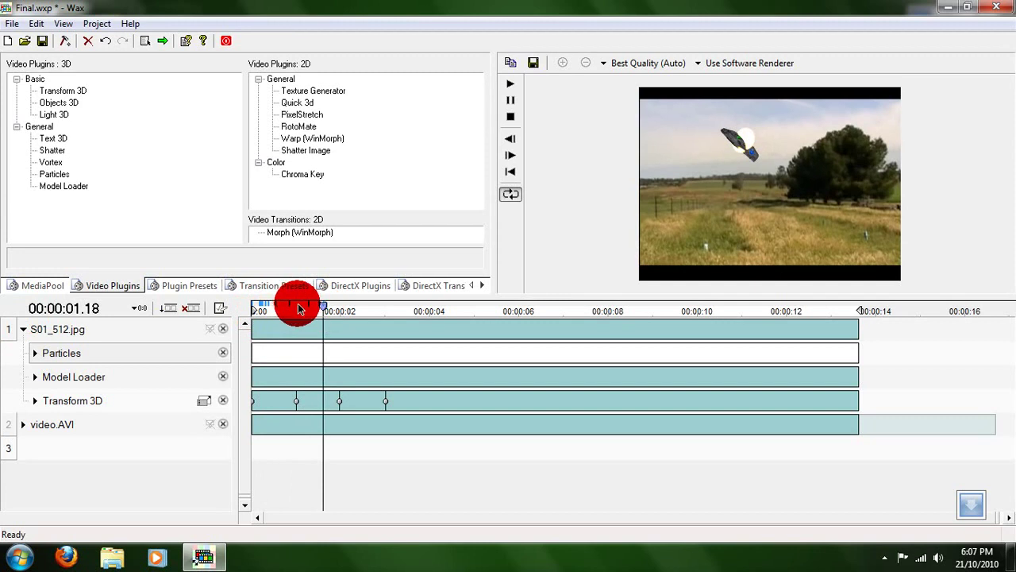
pyautogui.moveTo(304, 311); pyautogui.dragTo(291, 312)
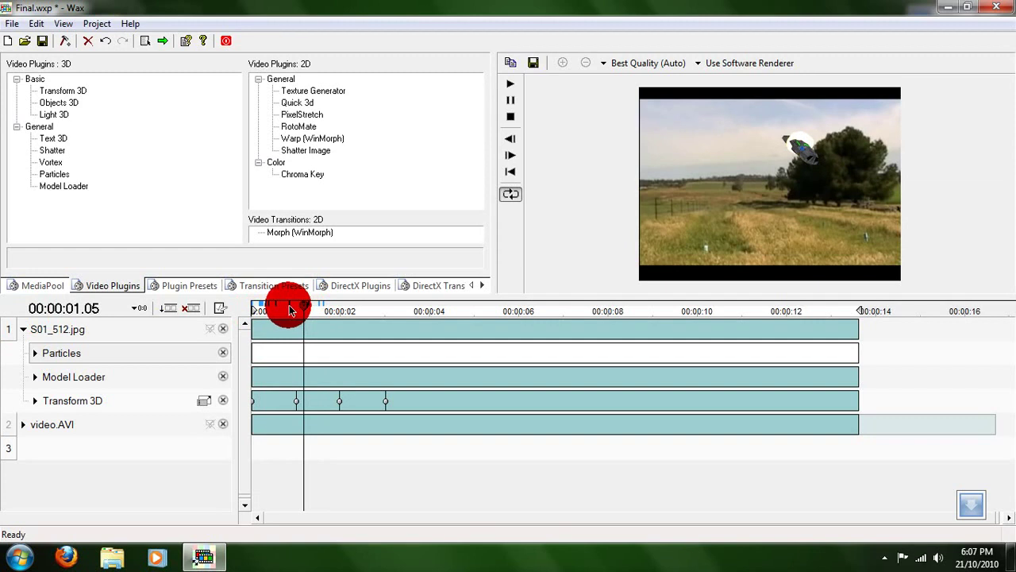
pyautogui.moveTo(291, 311)
pyautogui.mouseDown()
pyautogui.moveTo(347, 309)
pyautogui.moveTo(311, 309)
pyautogui.mouseUp()
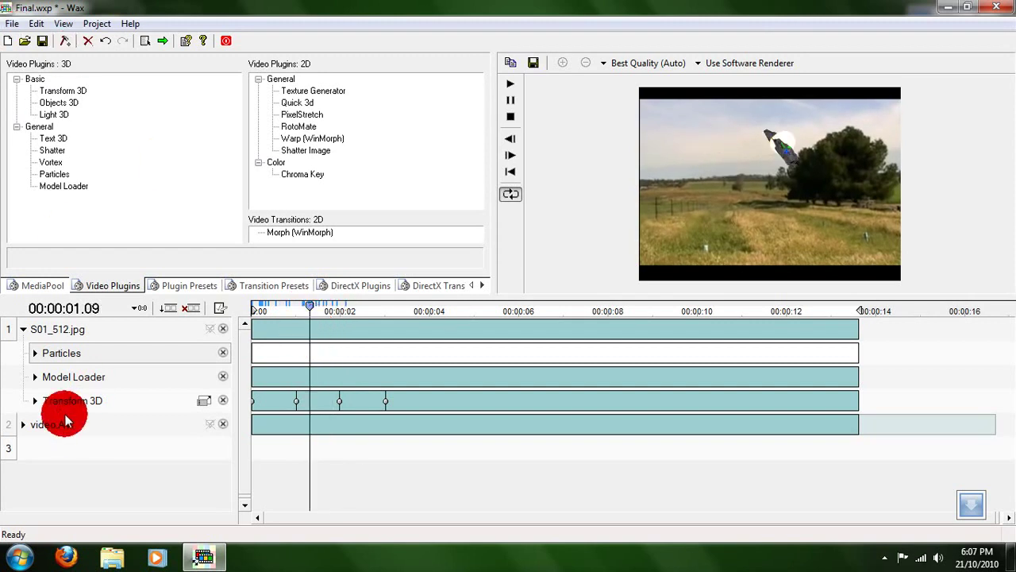
# - Expand the Particles track and its Creation settings group
pyautogui.click(35, 353)
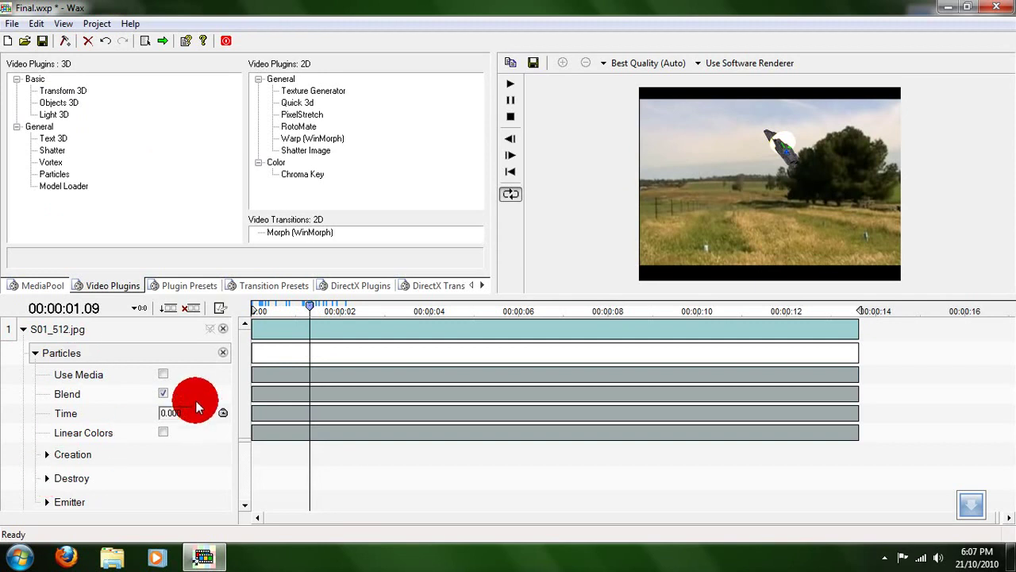
pyautogui.scroll(-1, 245, 405)
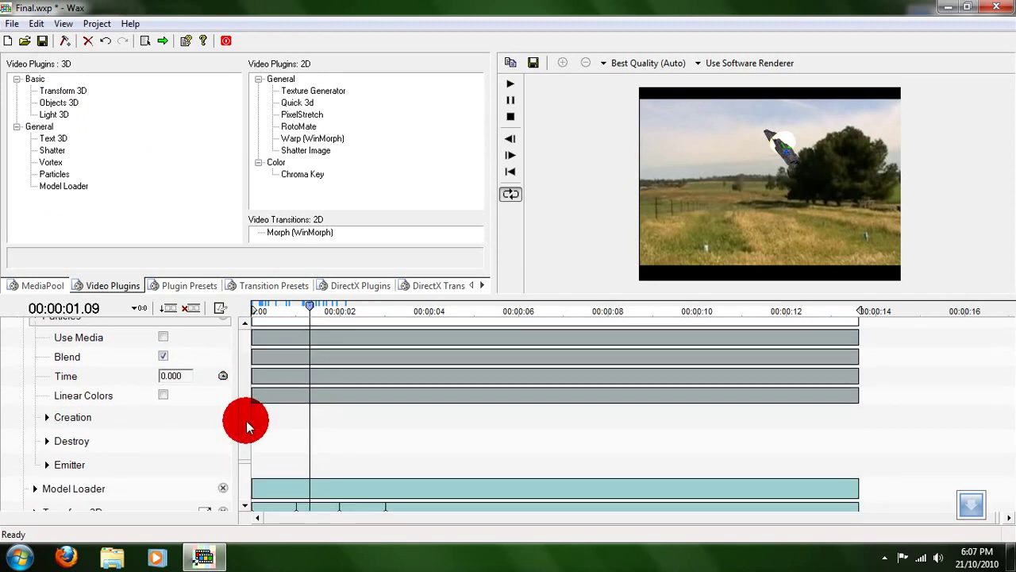
pyautogui.click(35, 319)
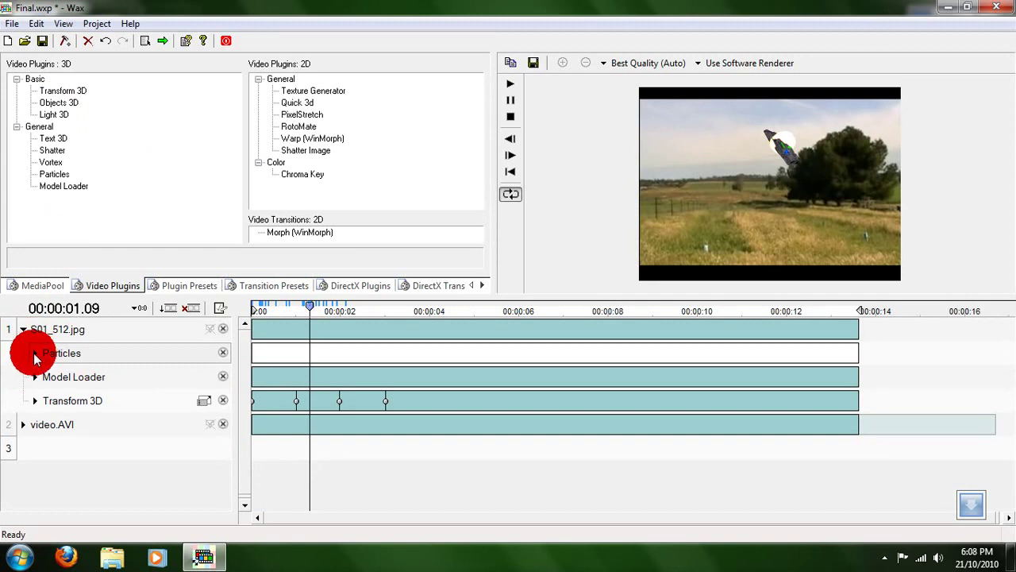
pyautogui.click(35, 354)
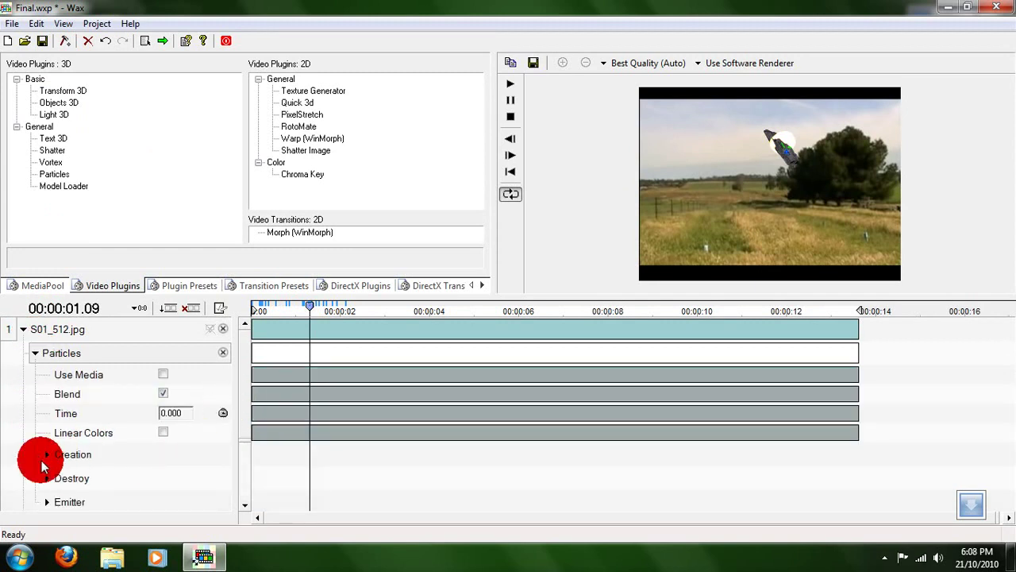
pyautogui.click(47, 456)
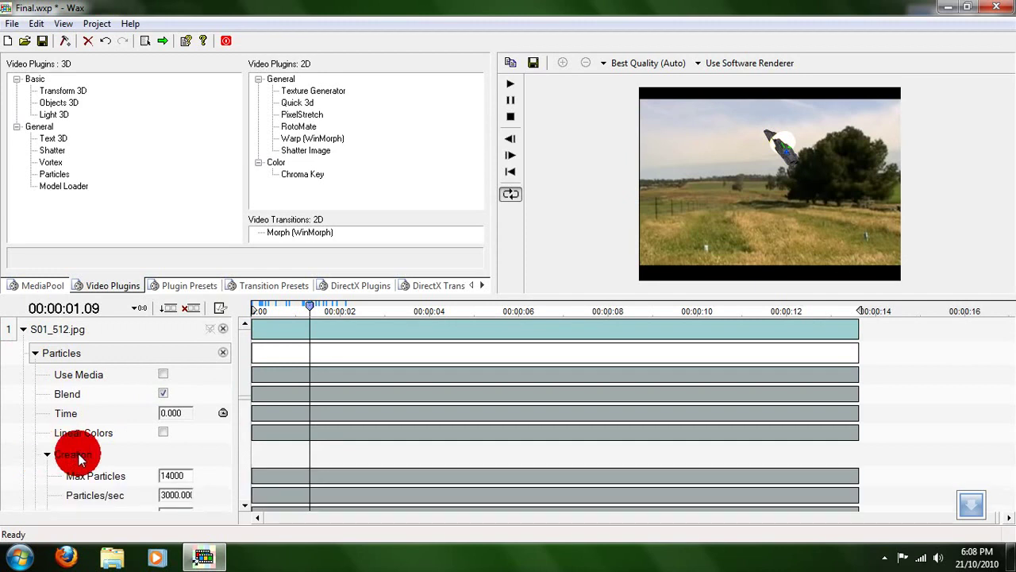
pyautogui.scroll(-1, 249, 397)
pyautogui.scroll(-4, 243, 447)
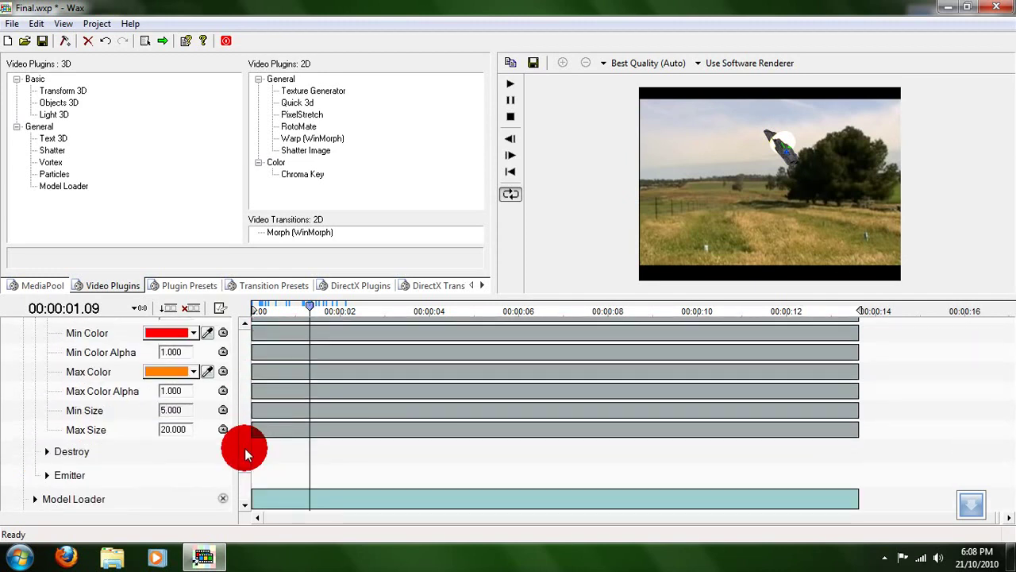
pyautogui.scroll(2, 243, 410)
pyautogui.scroll(-1, 243, 415)
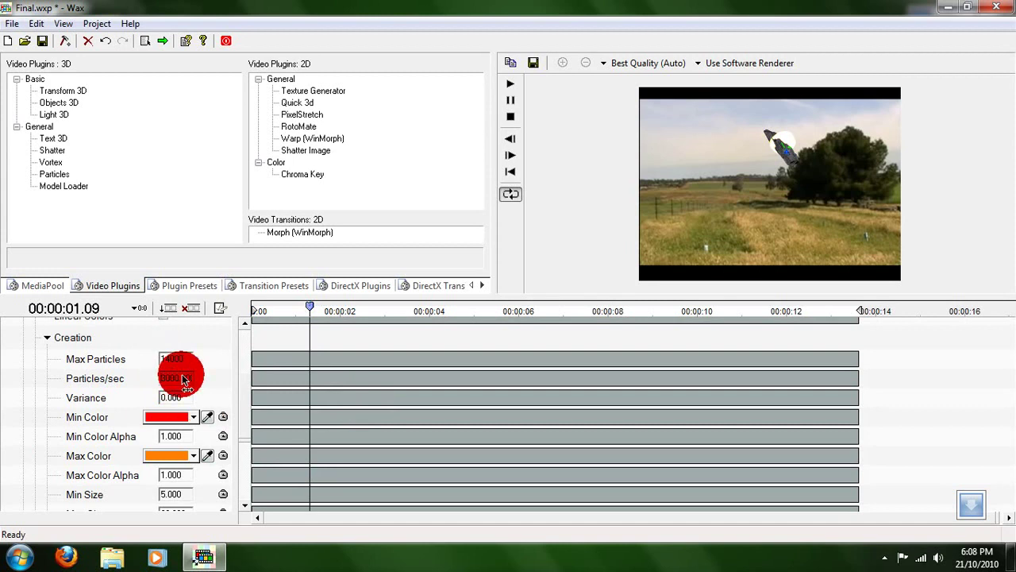
# - Lower Particles/sec from 3000 to 100
pyautogui.moveTo(181, 387); pyautogui.dragTo(201, 384)
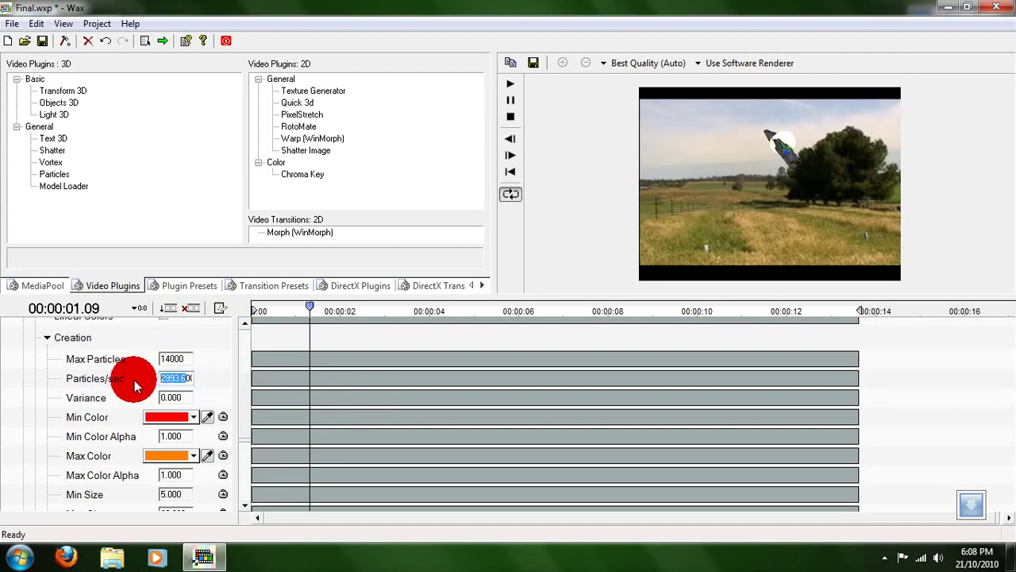
pyautogui.write('80')
pyautogui.press('BackSpace')
pyautogui.press('BackSpace')
pyautogui.write('100')
pyautogui.press('Return')
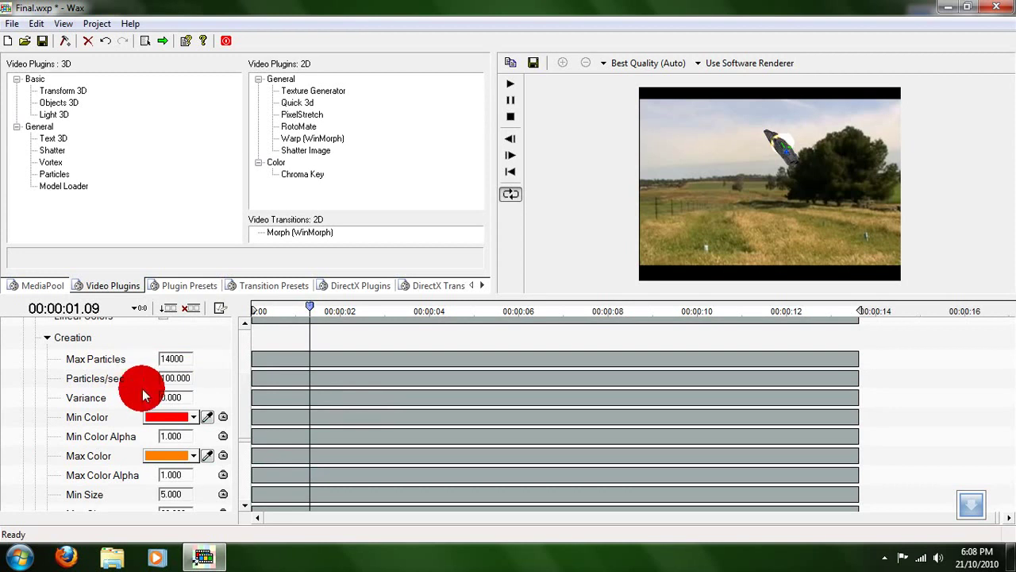
# - Set the particle Min Color to cyan and Max Color to blue
pyautogui.scroll(-2, 248, 422)
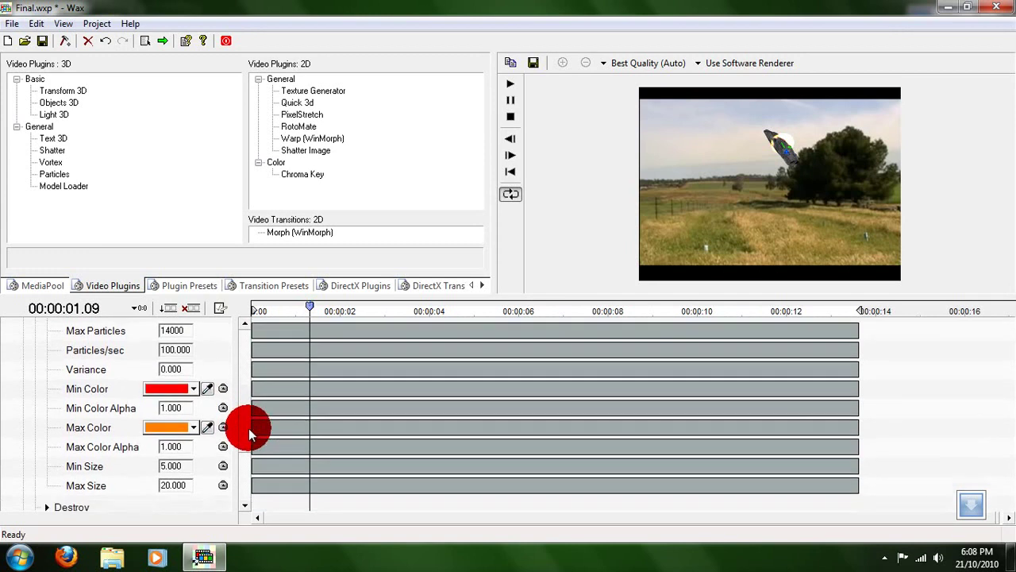
pyautogui.click(170, 397)
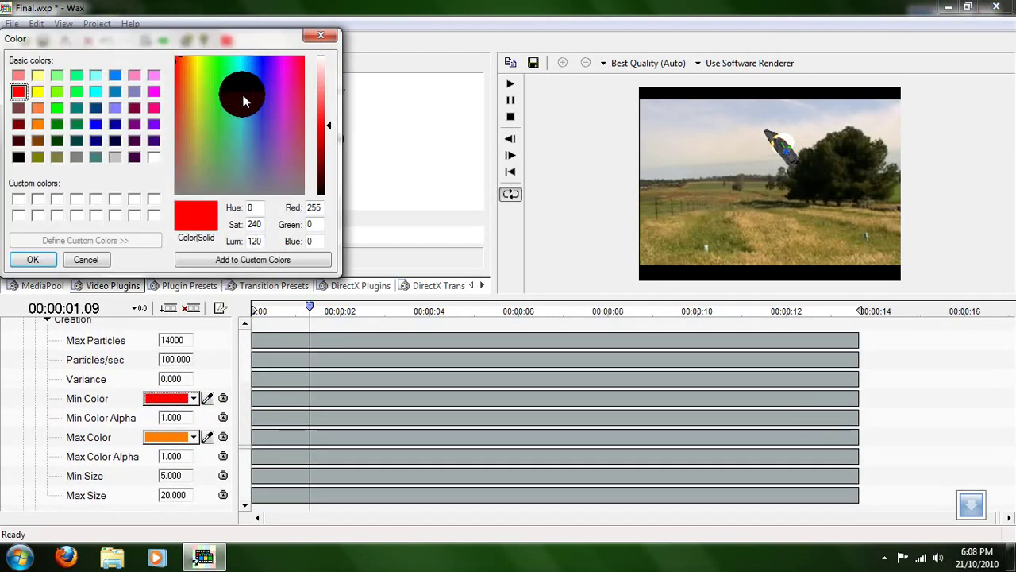
pyautogui.moveTo(242, 95); pyautogui.dragTo(242, 62)
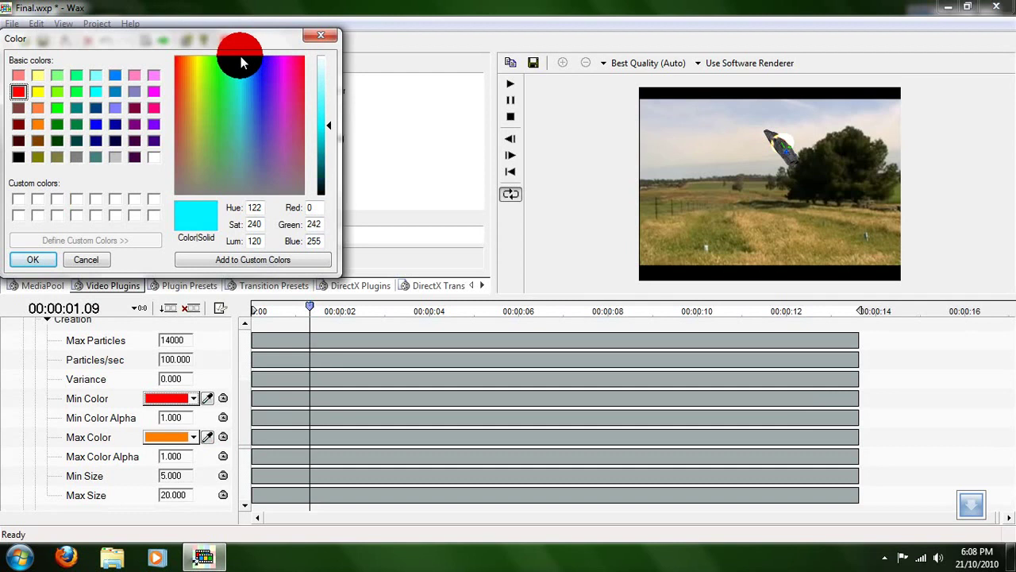
pyautogui.click(32, 260)
pyautogui.click(181, 435)
pyautogui.moveTo(233, 107); pyautogui.dragTo(252, 78)
pyautogui.click(36, 261)
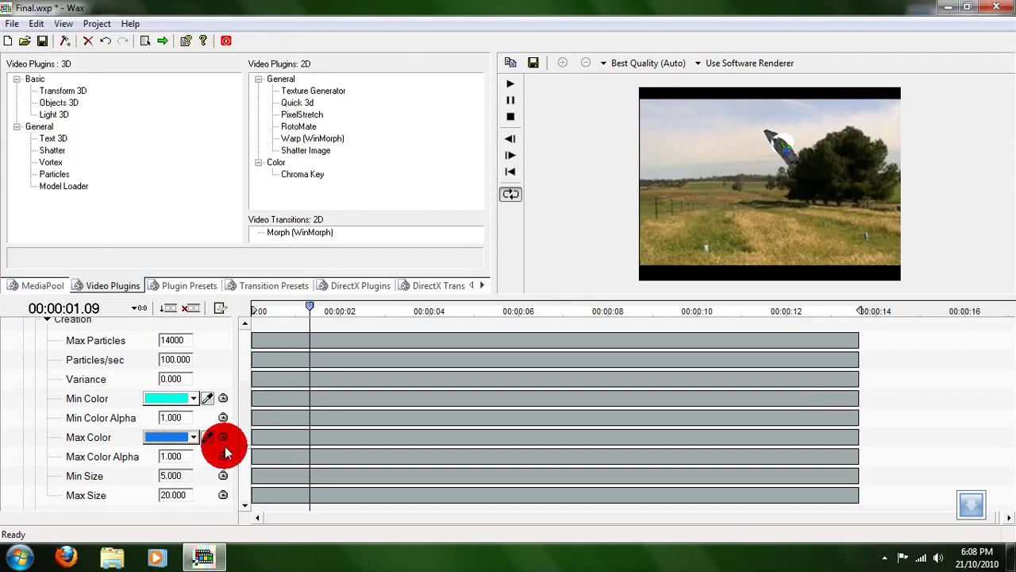
# - Set particle Max Size to 10 and Min Size to 3
pyautogui.scroll(2, 248, 421)
pyautogui.scroll(-3, 249, 429)
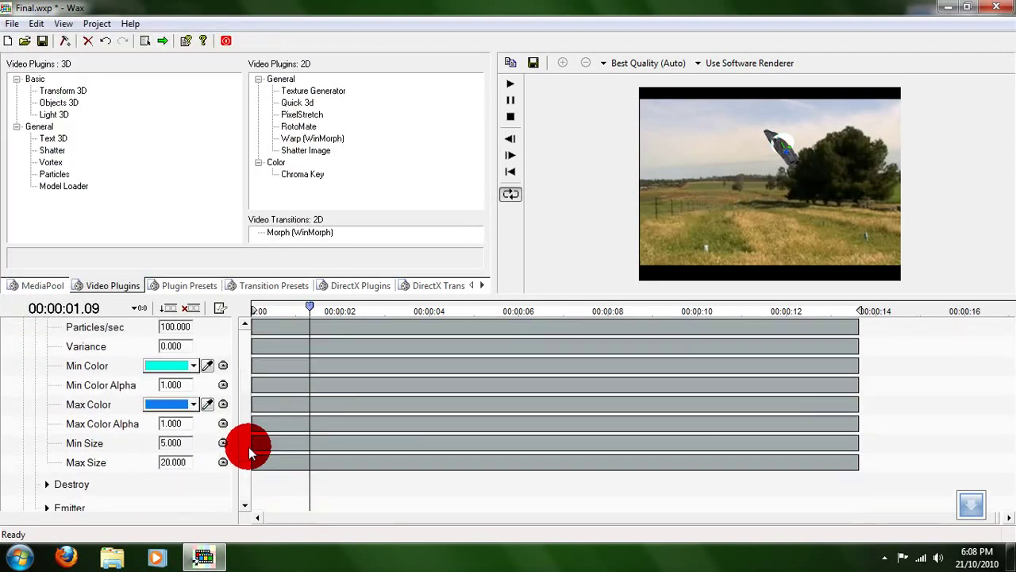
pyautogui.moveTo(176, 479); pyautogui.dragTo(102, 470)
pyautogui.write('10')
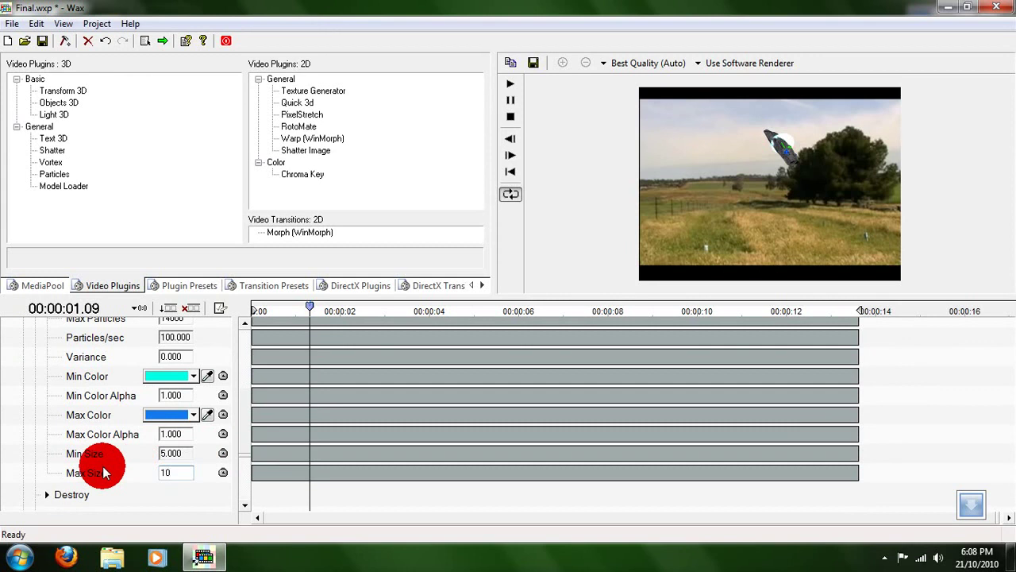
pyautogui.press('Return')
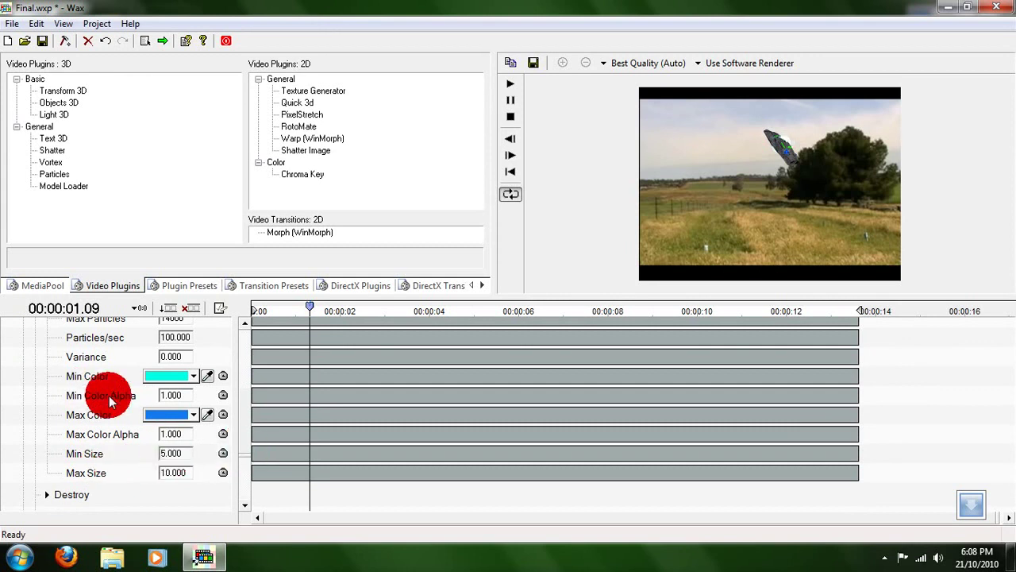
pyautogui.click(177, 452)
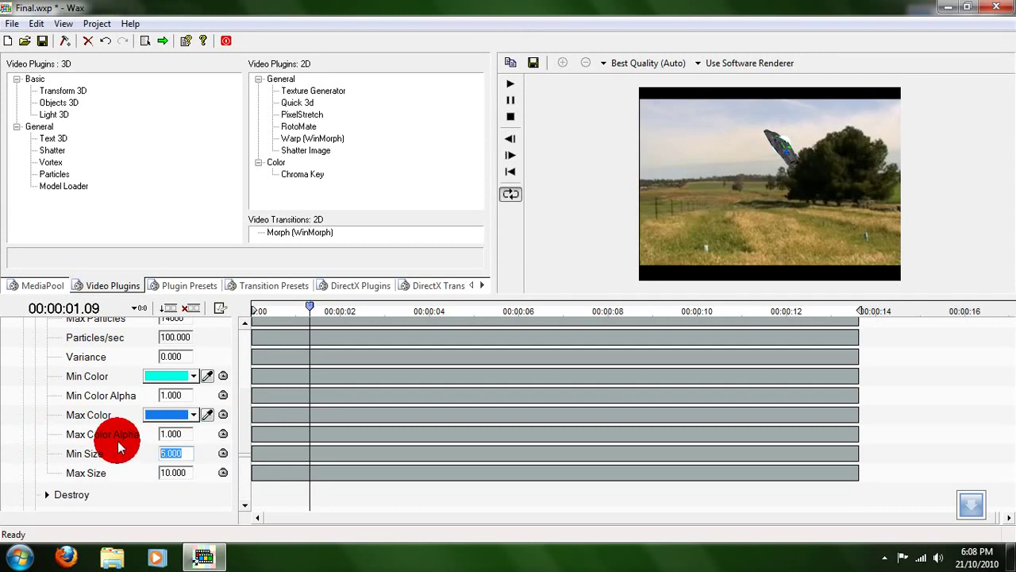
pyautogui.write('3')
pyautogui.press('Return')
pyautogui.scroll(1, 245, 405)
pyautogui.scroll(1, 245, 406)
# - Change the Destroy Min Color from white to lavender and Max Color from orange to blue
pyautogui.click(46, 351)
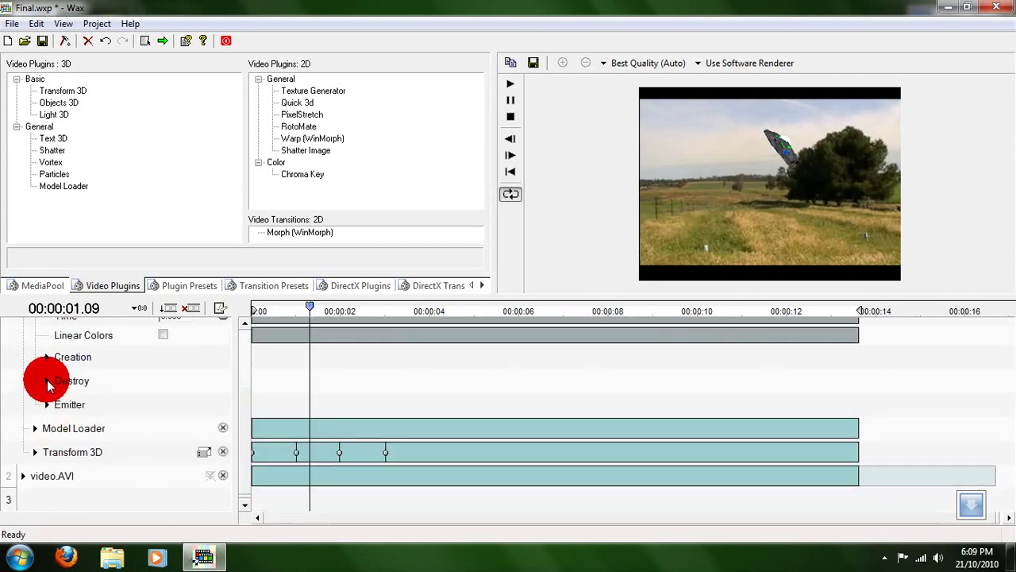
pyautogui.click(47, 381)
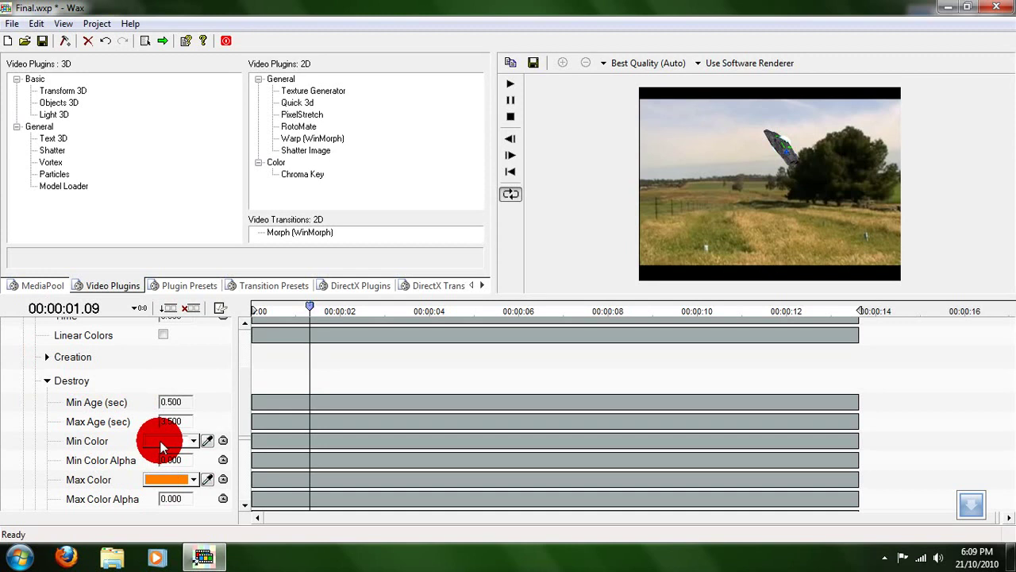
pyautogui.click(162, 442)
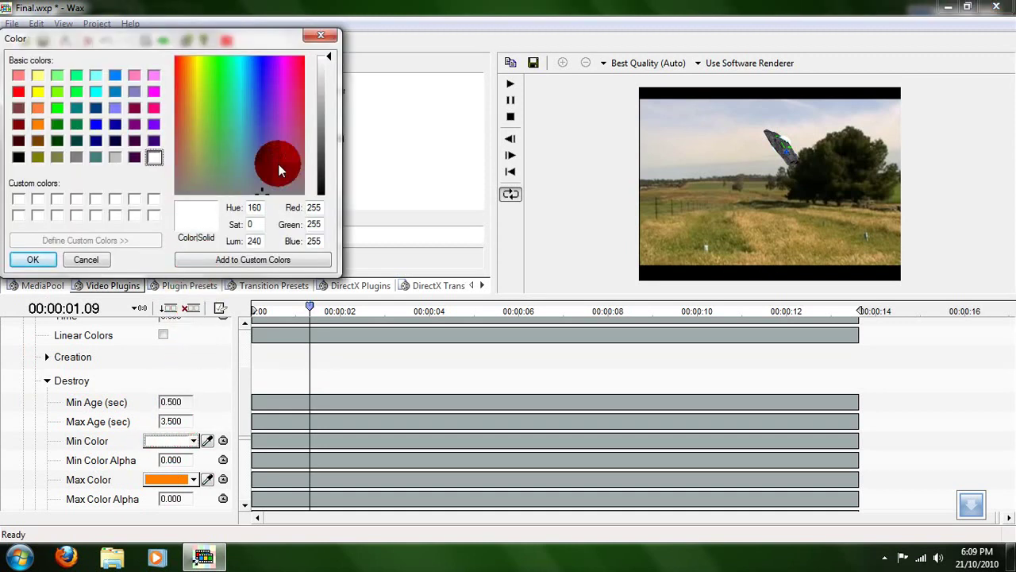
pyautogui.click(266, 96)
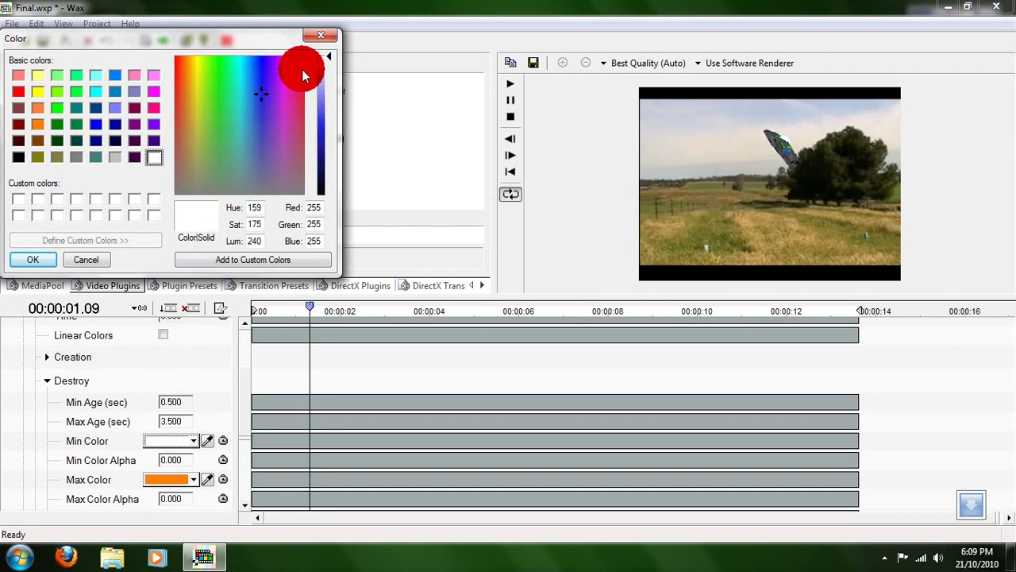
pyautogui.moveTo(327, 59); pyautogui.dragTo(331, 92)
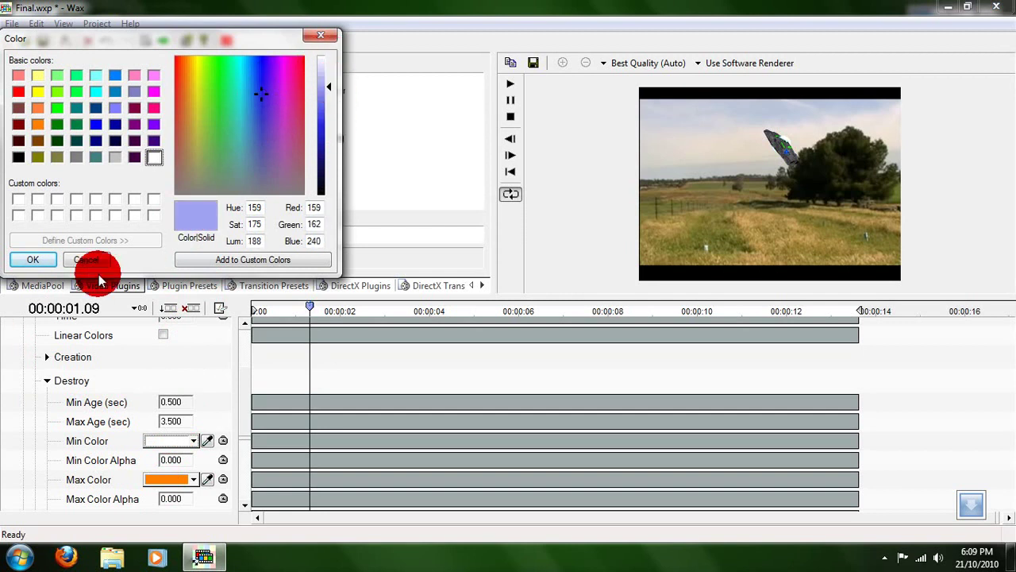
pyautogui.click(30, 260)
pyautogui.click(171, 479)
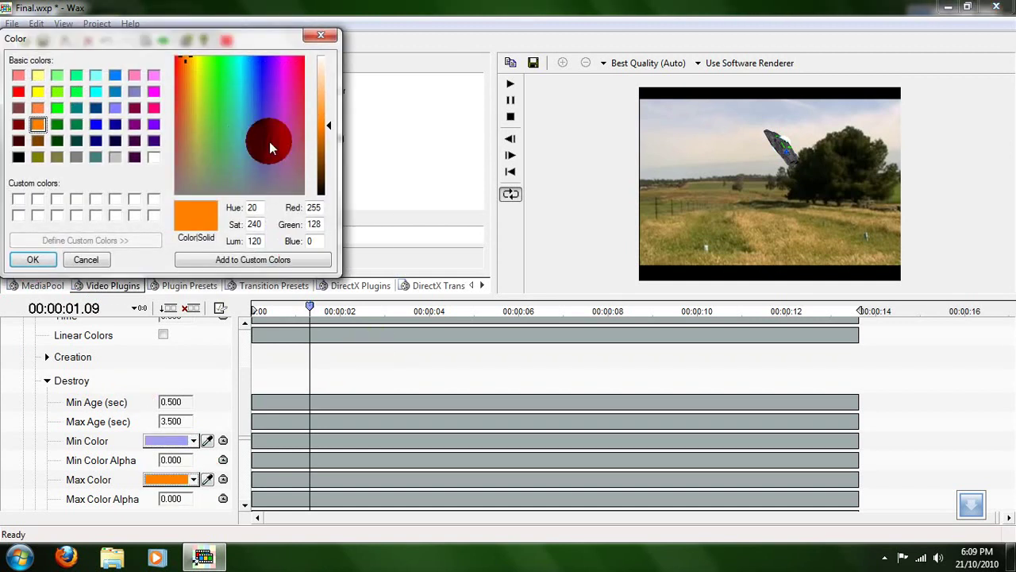
pyautogui.moveTo(227, 109); pyautogui.dragTo(261, 78)
pyautogui.click(40, 261)
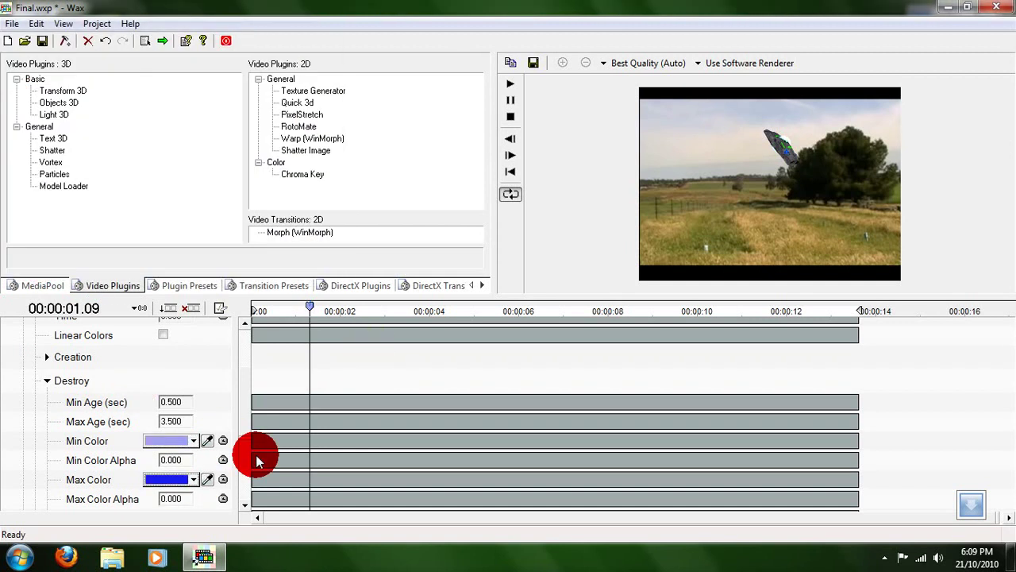
pyautogui.click(47, 380)
pyautogui.moveTo(314, 326)
pyautogui.mouseDown()
pyautogui.moveTo(320, 311)
pyautogui.moveTo(297, 313)
pyautogui.moveTo(291, 322)
pyautogui.moveTo(301, 322)
pyautogui.mouseUp()
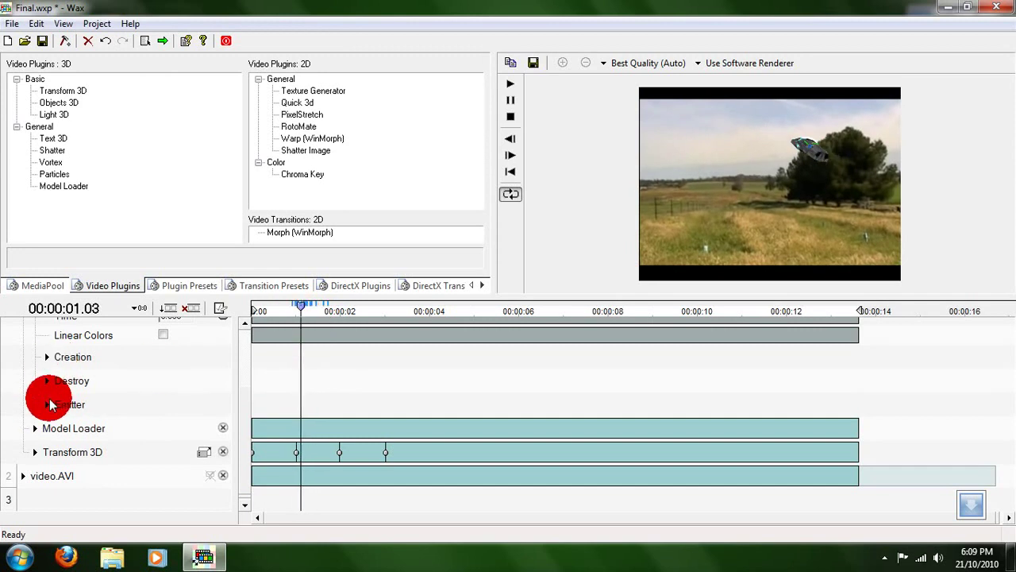
# - Move the emitter to Position 0.087, 0.013, -2.194, checking its alignment at several frames
pyautogui.click(47, 404)
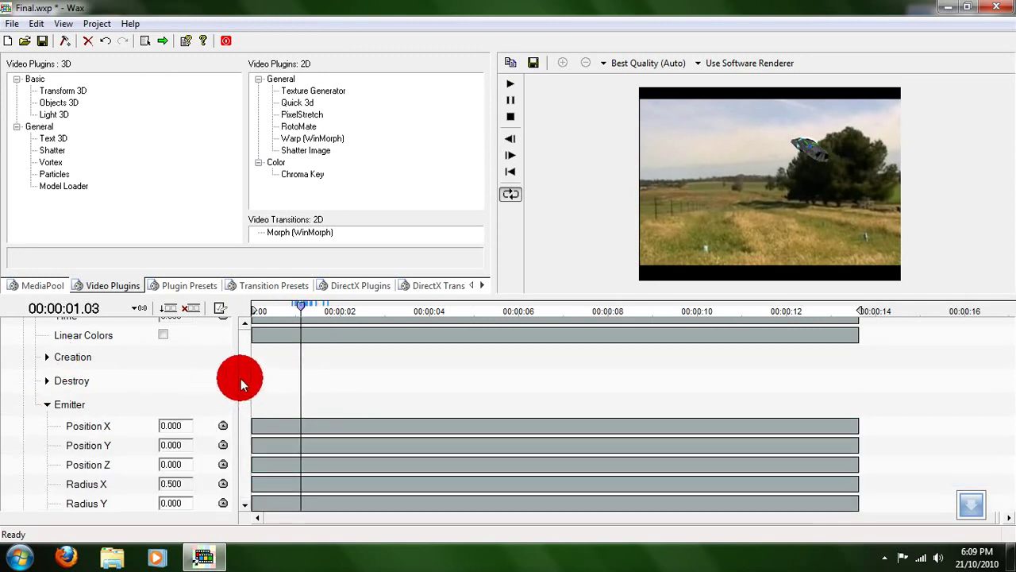
pyautogui.scroll(-1, 248, 384)
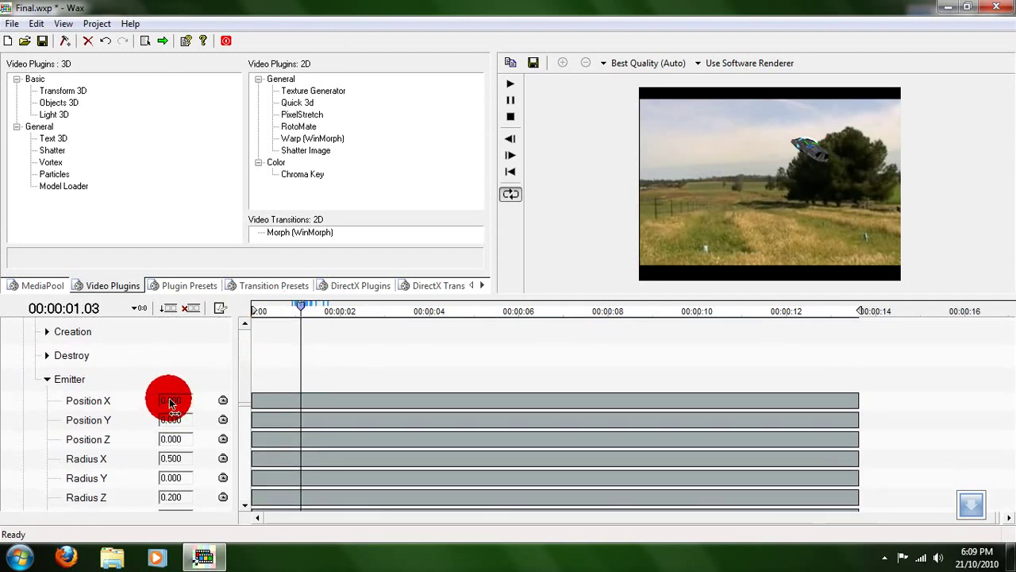
pyautogui.moveTo(170, 403); pyautogui.dragTo(181, 434)
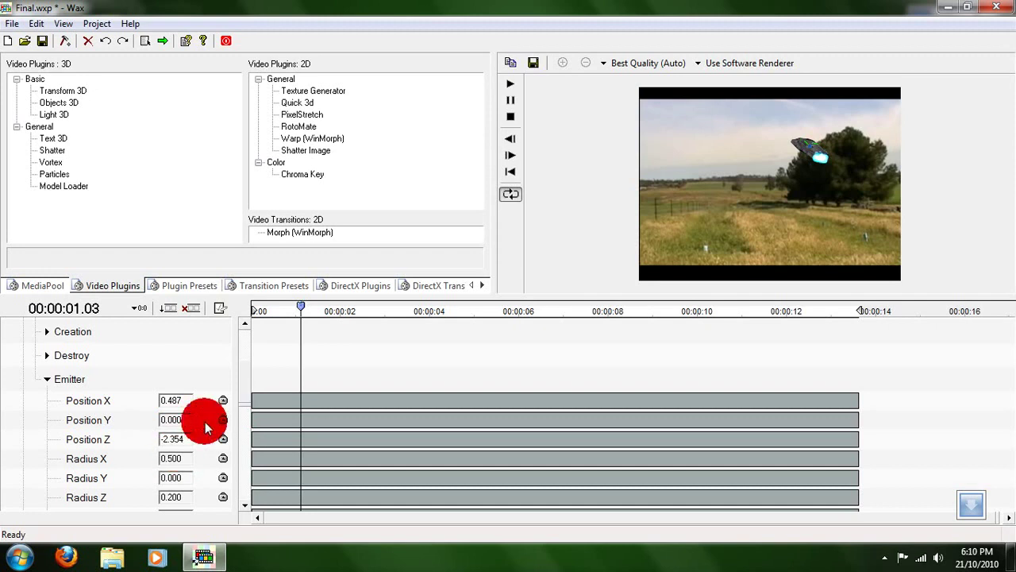
pyautogui.moveTo(364, 309); pyautogui.dragTo(286, 328)
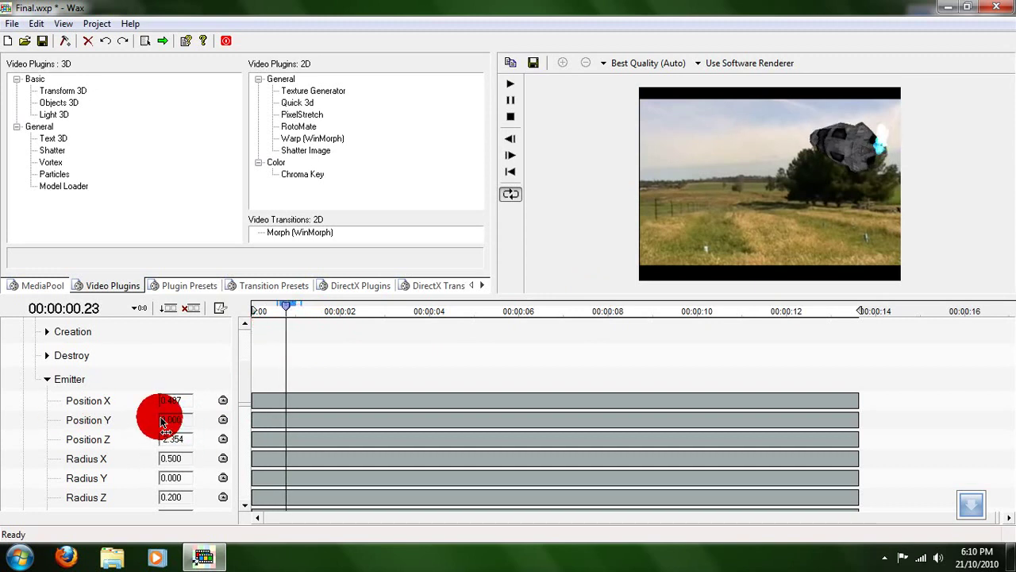
pyautogui.moveTo(168, 422)
pyautogui.mouseDown()
pyautogui.moveTo(159, 421)
pyautogui.moveTo(174, 435)
pyautogui.moveTo(227, 431)
pyautogui.moveTo(61, 338)
pyautogui.moveTo(170, 443)
pyautogui.moveTo(177, 431)
pyautogui.moveTo(169, 423)
pyautogui.moveTo(145, 461)
pyautogui.moveTo(175, 404)
pyautogui.moveTo(166, 405)
pyautogui.mouseUp()
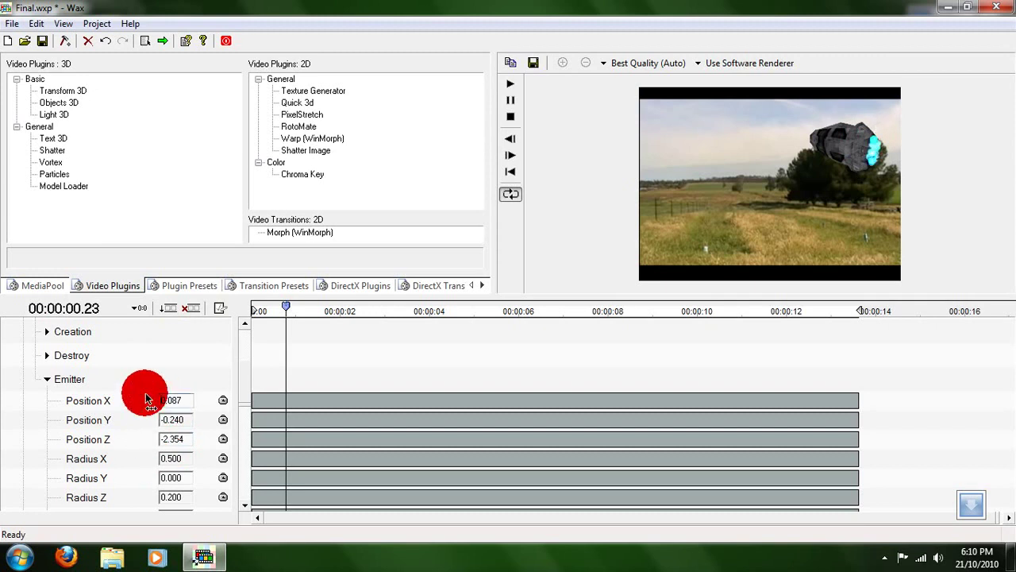
pyautogui.moveTo(291, 311); pyautogui.dragTo(307, 311)
pyautogui.moveTo(175, 404)
pyautogui.mouseDown()
pyautogui.moveTo(176, 445)
pyautogui.moveTo(165, 419)
pyautogui.moveTo(174, 419)
pyautogui.mouseUp()
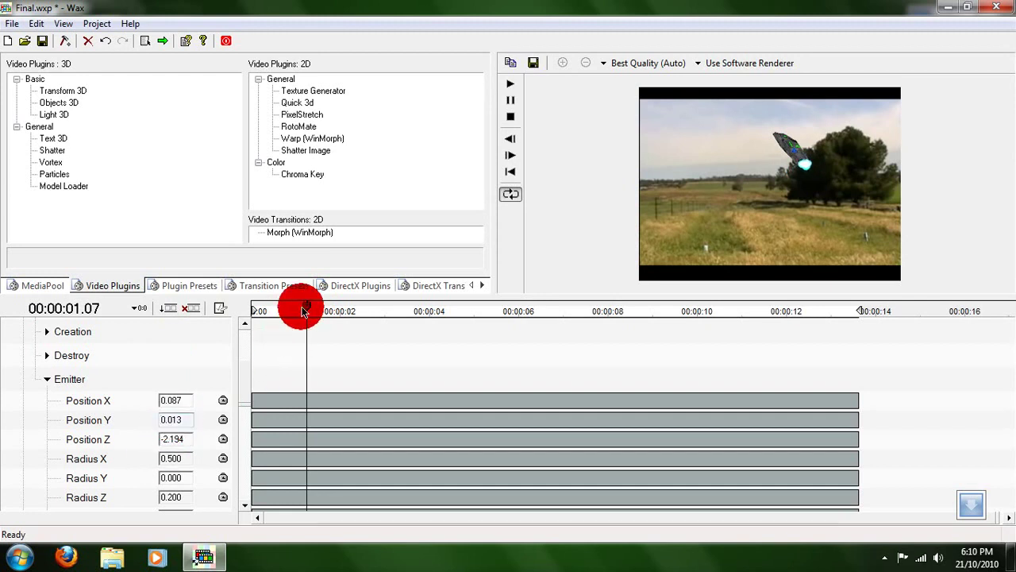
# - Set the emitter direction to Dir Y 0 and Dir Z -3.842, then preview the trail
pyautogui.moveTo(302, 311); pyautogui.dragTo(347, 313)
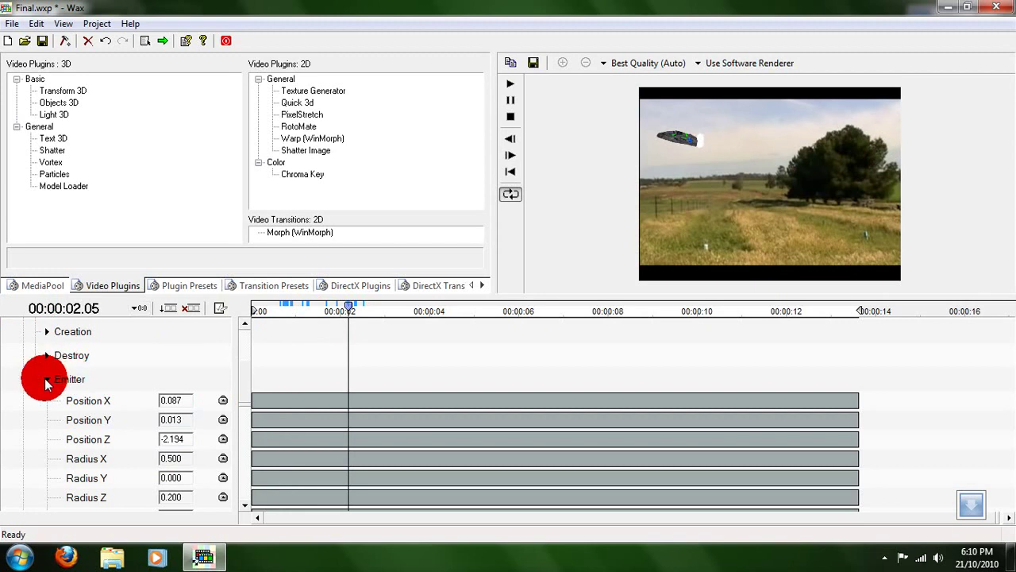
pyautogui.click(45, 381)
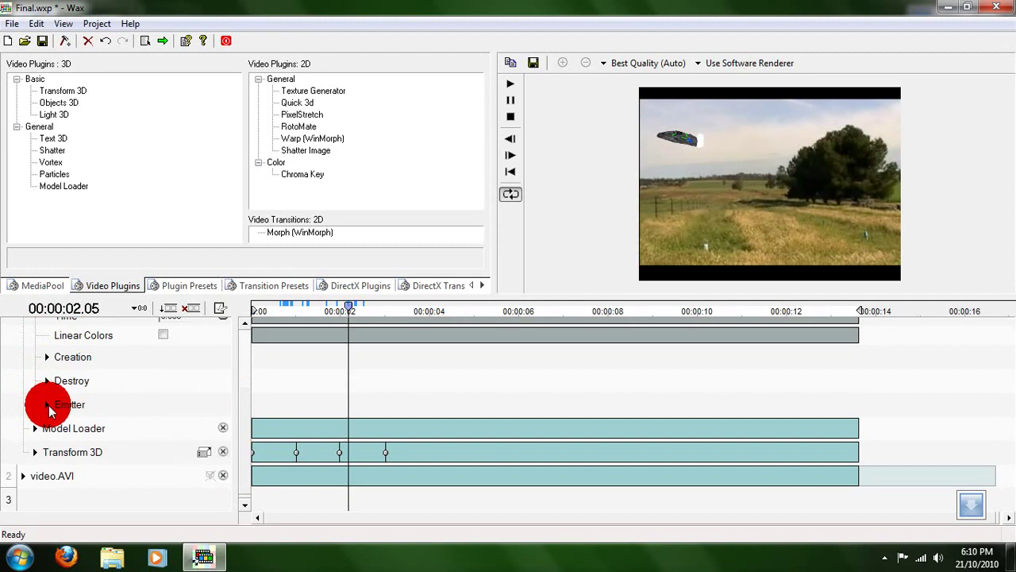
pyautogui.click(47, 405)
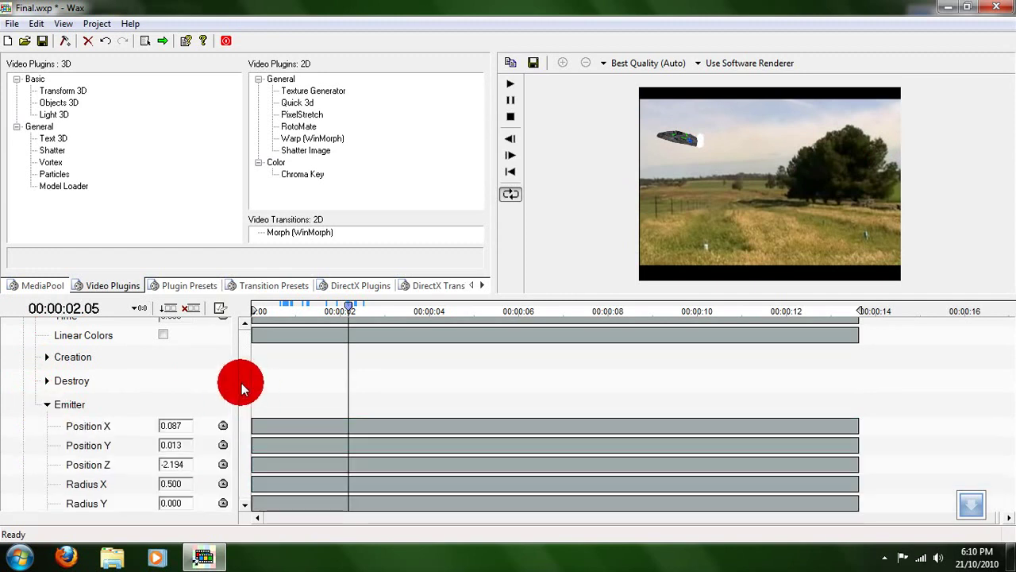
pyautogui.scroll(-4, 240, 382)
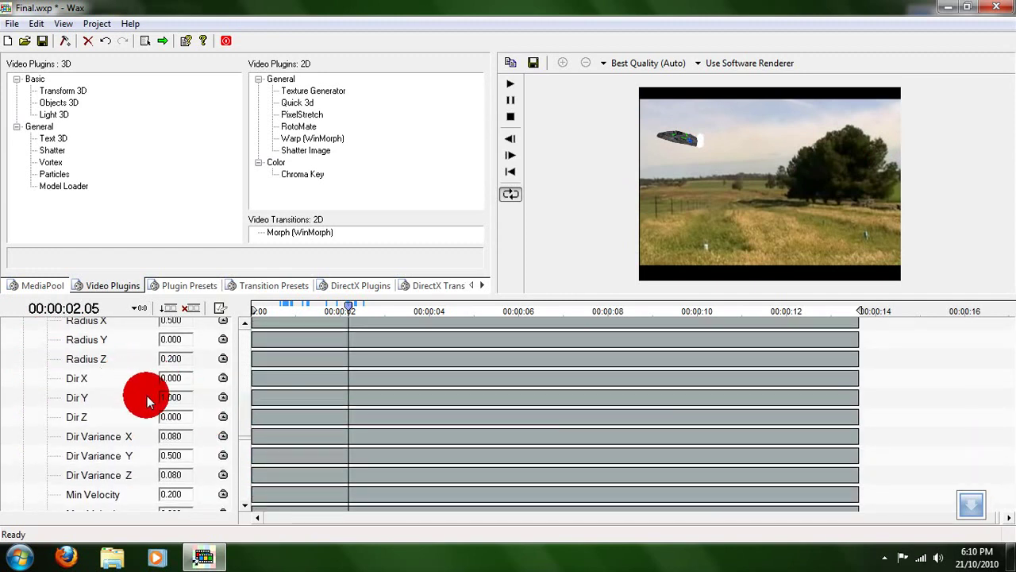
pyautogui.click(174, 397)
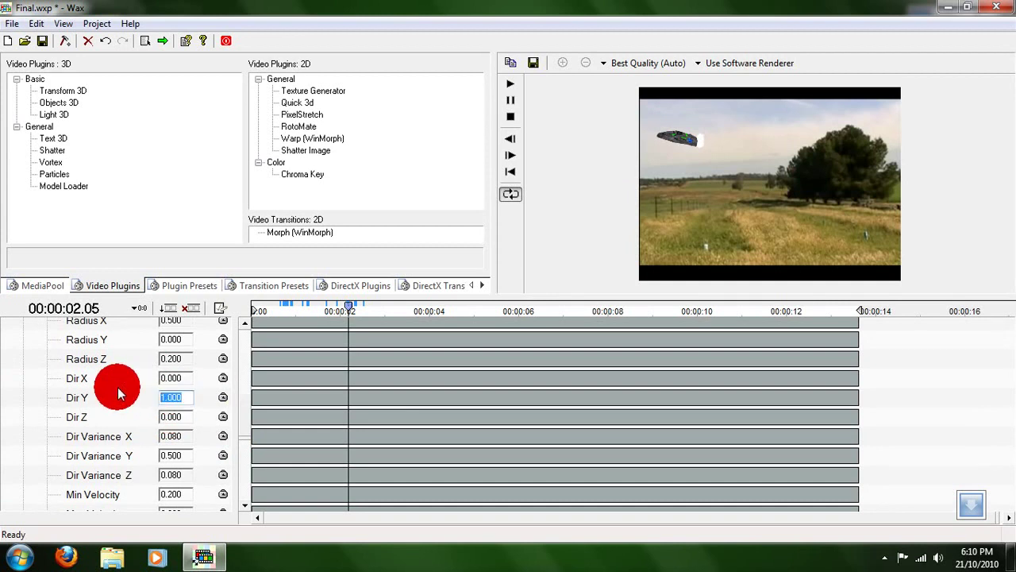
pyautogui.write('0')
pyautogui.press('Return')
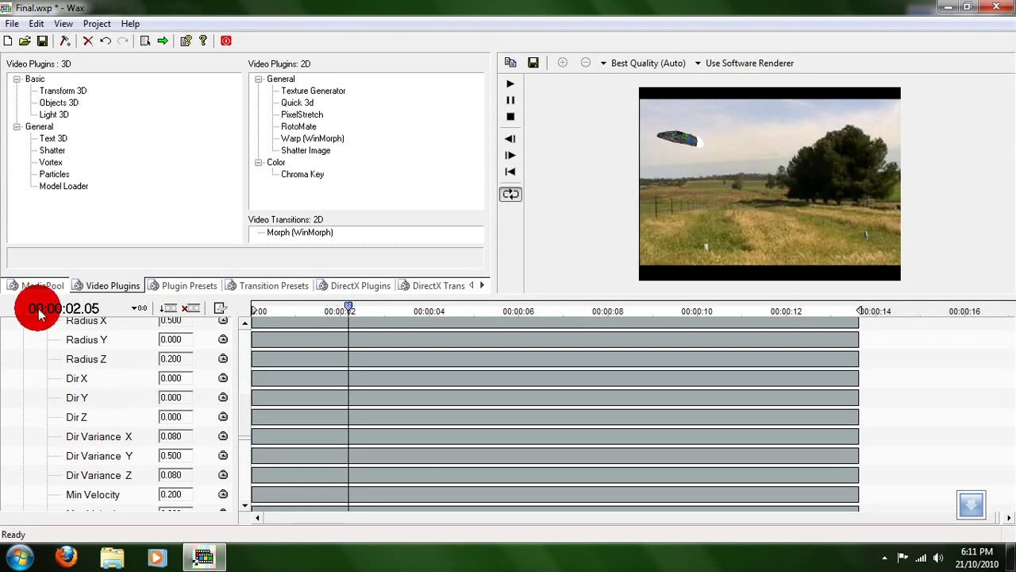
pyautogui.moveTo(159, 428); pyautogui.dragTo(175, 420)
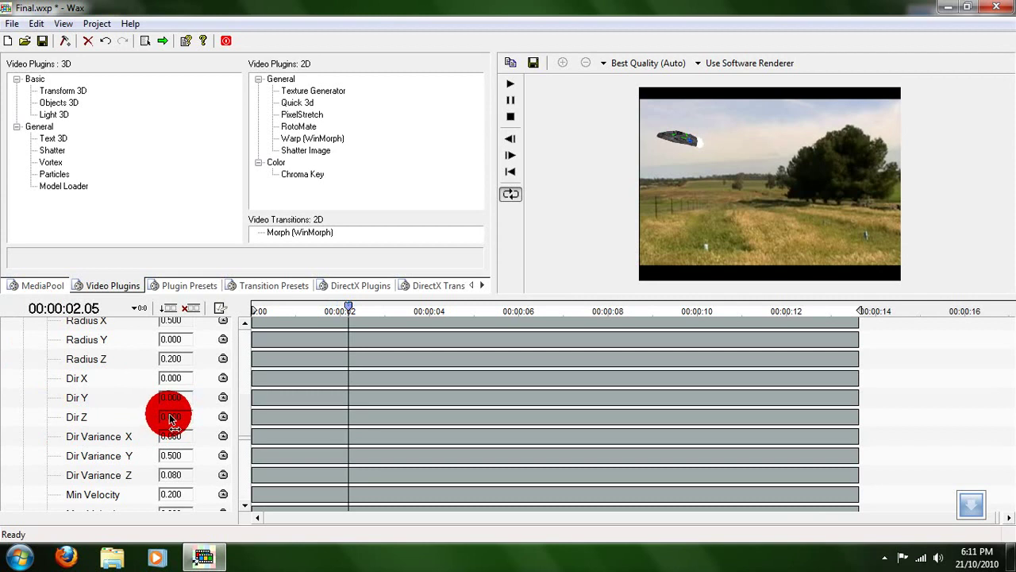
pyautogui.moveTo(169, 420); pyautogui.dragTo(148, 427)
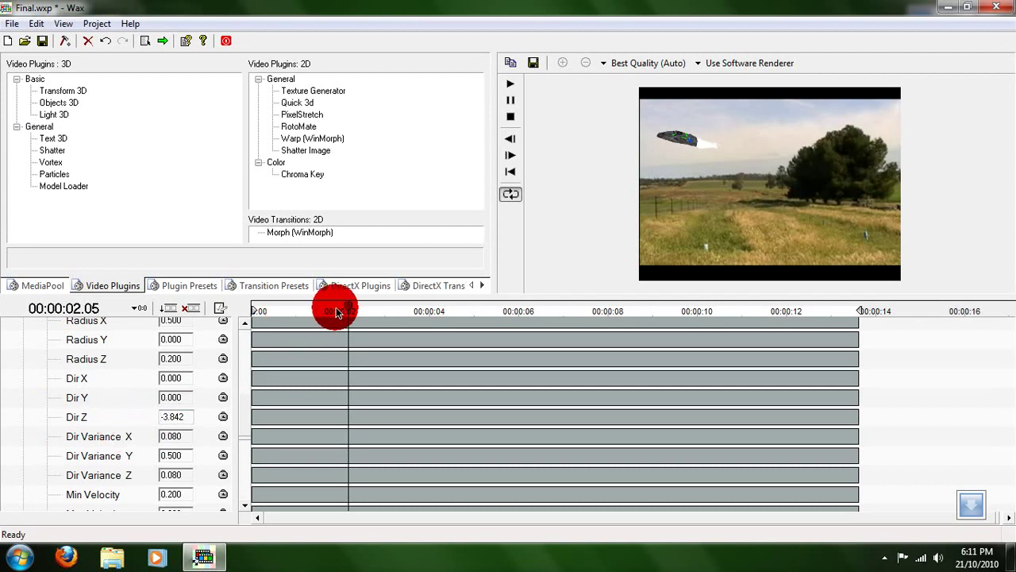
pyautogui.moveTo(344, 311); pyautogui.dragTo(399, 318)
# - Move the timeline's preview end marker from 14 s back to about 3 s
pyautogui.moveTo(873, 315)
pyautogui.mouseDown()
pyautogui.moveTo(799, 325)
pyautogui.moveTo(434, 308)
pyautogui.moveTo(622, 244)
pyautogui.mouseUp()
pyautogui.moveTo(620, 156); pyautogui.dragTo(324, 317)
pyautogui.moveTo(654, 345); pyautogui.dragTo(754, 395)
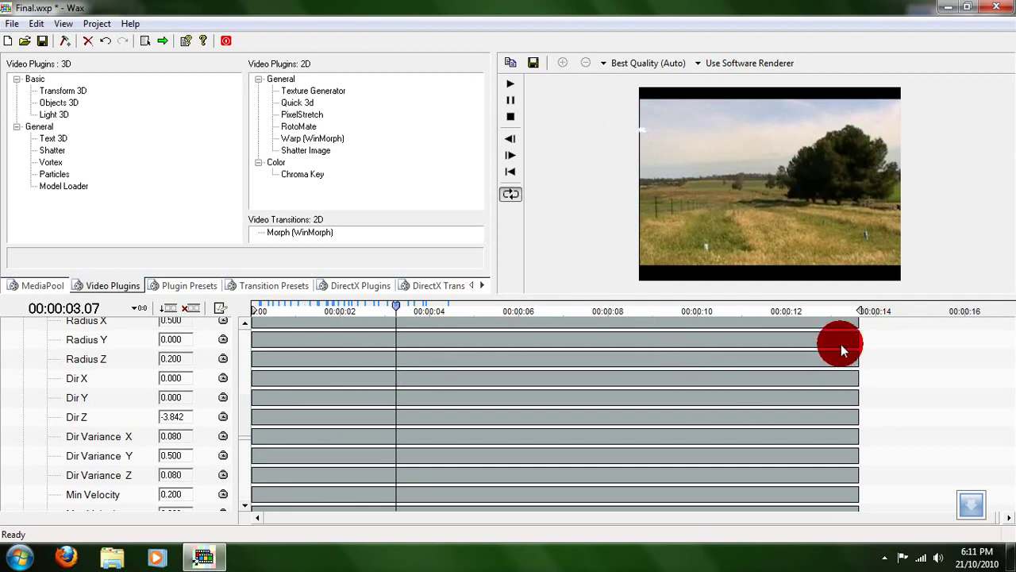
pyautogui.moveTo(858, 310); pyautogui.dragTo(225, 309)
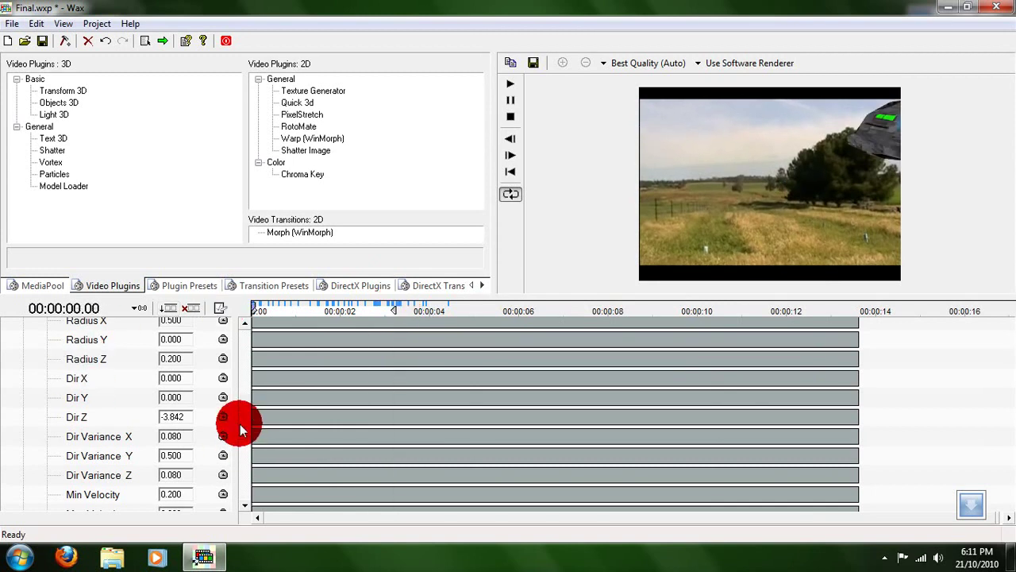
# - Set particle Acceleration Y to 0 and Z to 0.3, then preview the exhaust at about two seconds
pyautogui.moveTo(245, 422); pyautogui.dragTo(179, 453)
pyautogui.click(178, 452)
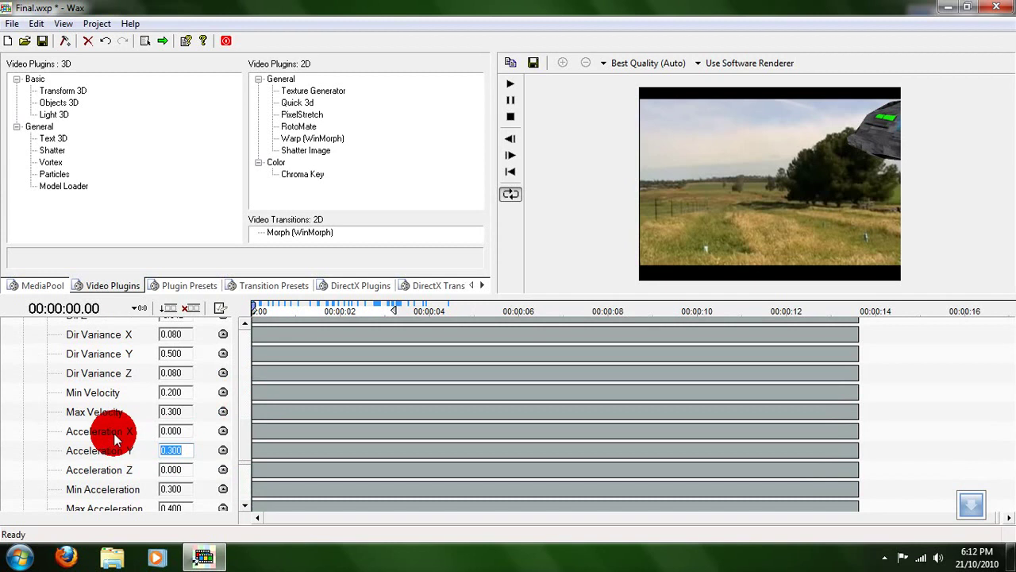
pyautogui.write('0')
pyautogui.press('Return')
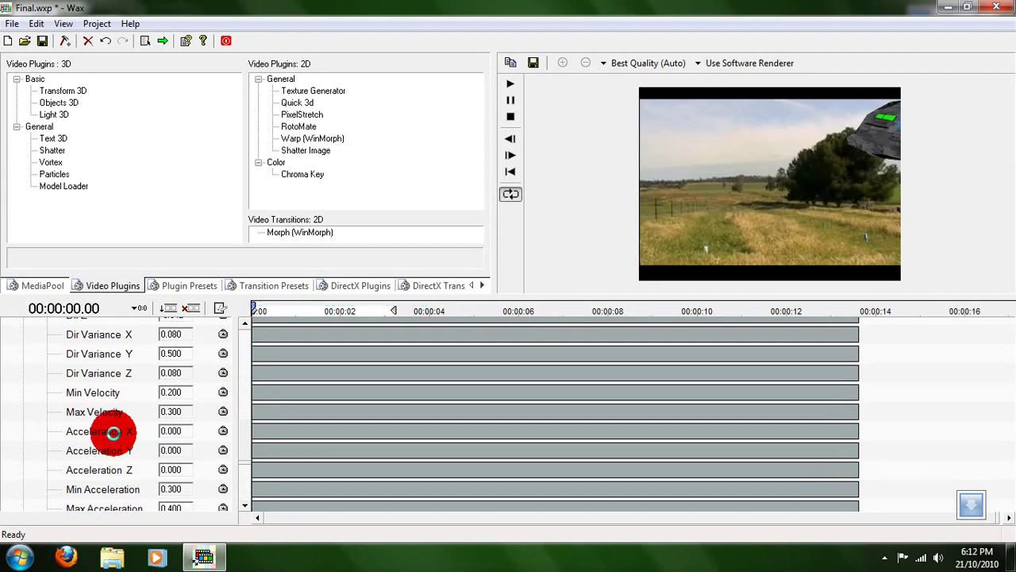
pyautogui.click(173, 470)
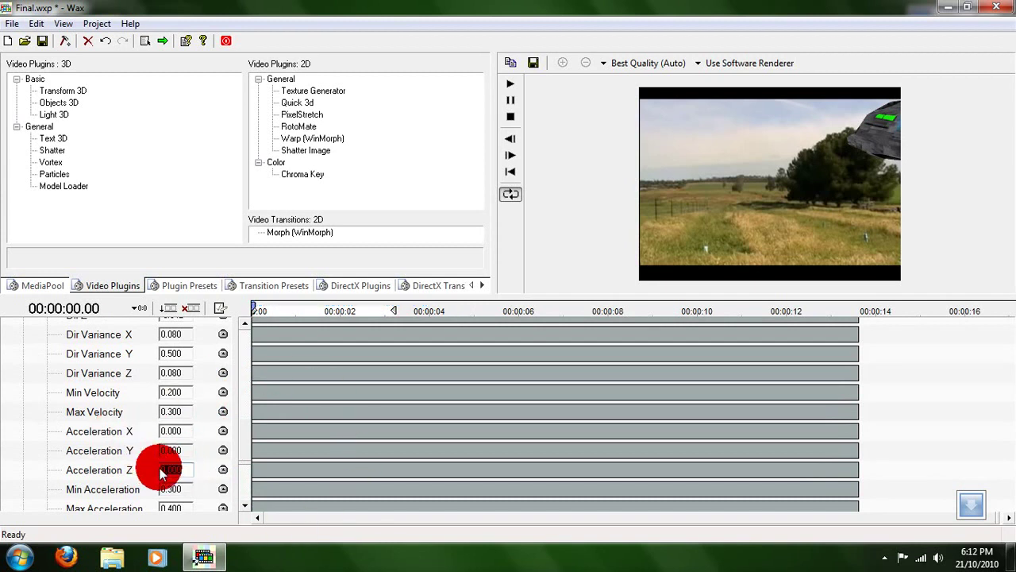
pyautogui.write('0.3')
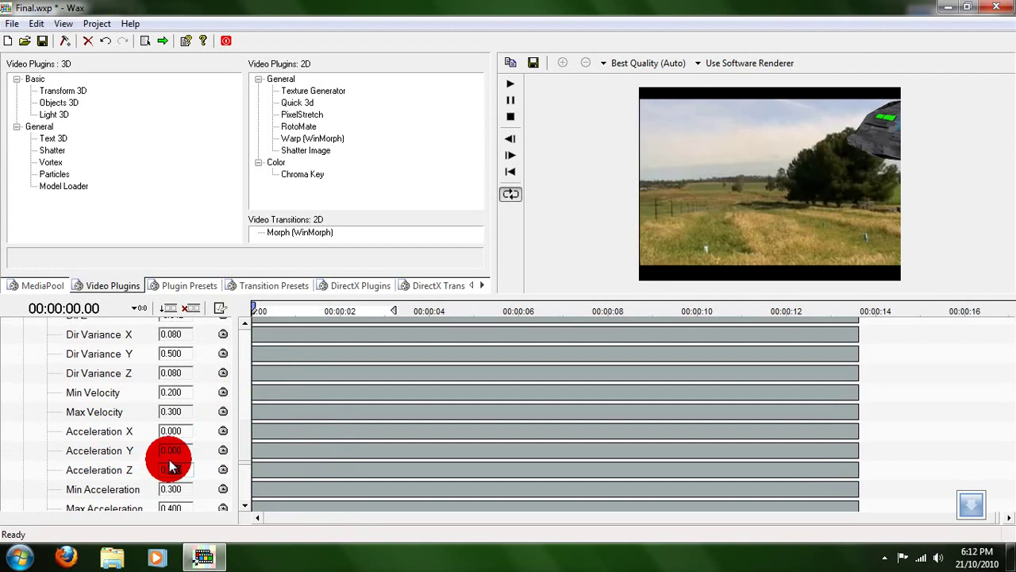
pyautogui.press('Return')
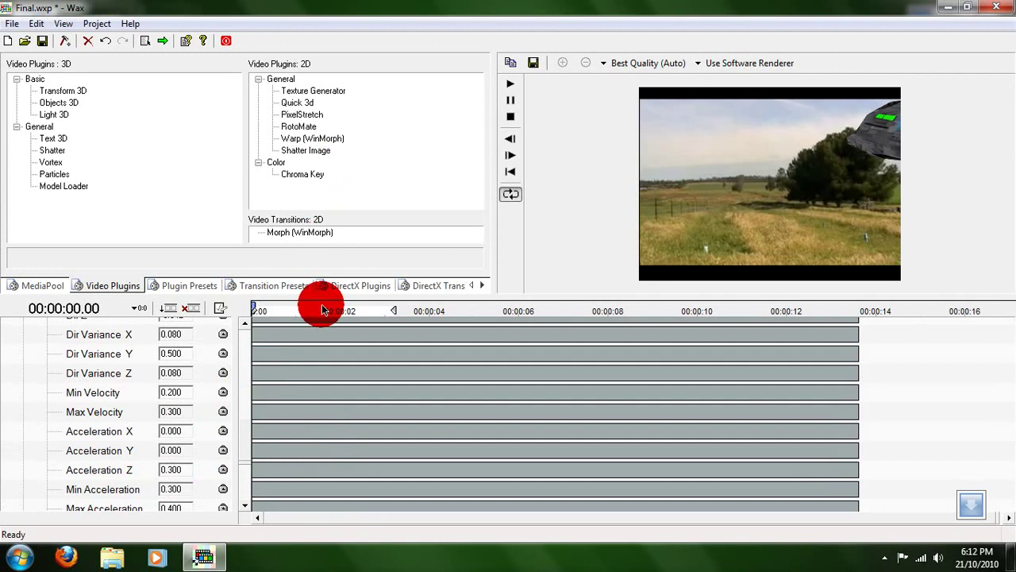
pyautogui.moveTo(322, 310); pyautogui.dragTo(300, 318)
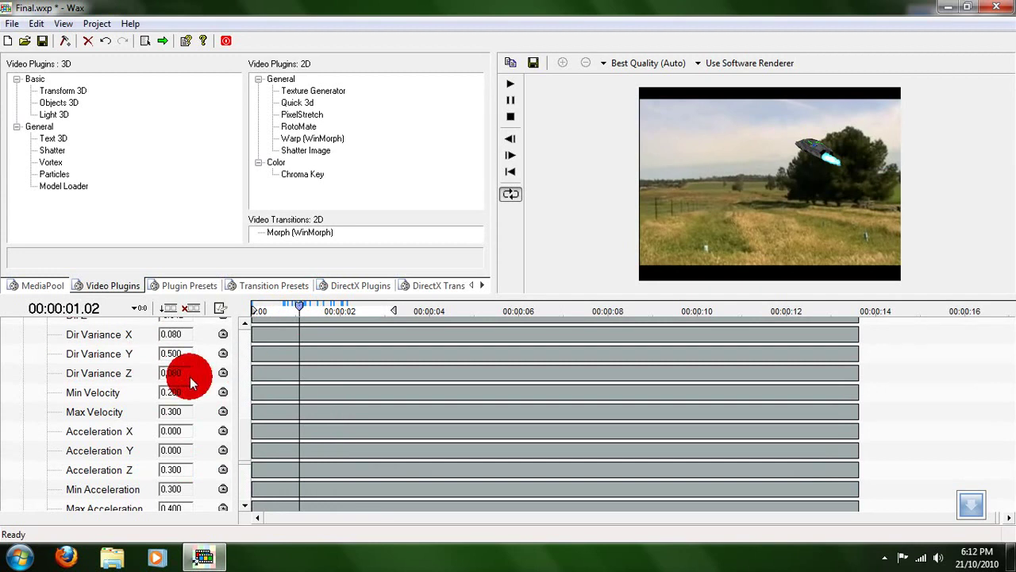
# - Adjust the emitter Position to X 0.247, Y 0.013, Z -2.194, checking the exhaust at several frames
pyautogui.scroll(5, 246, 433)
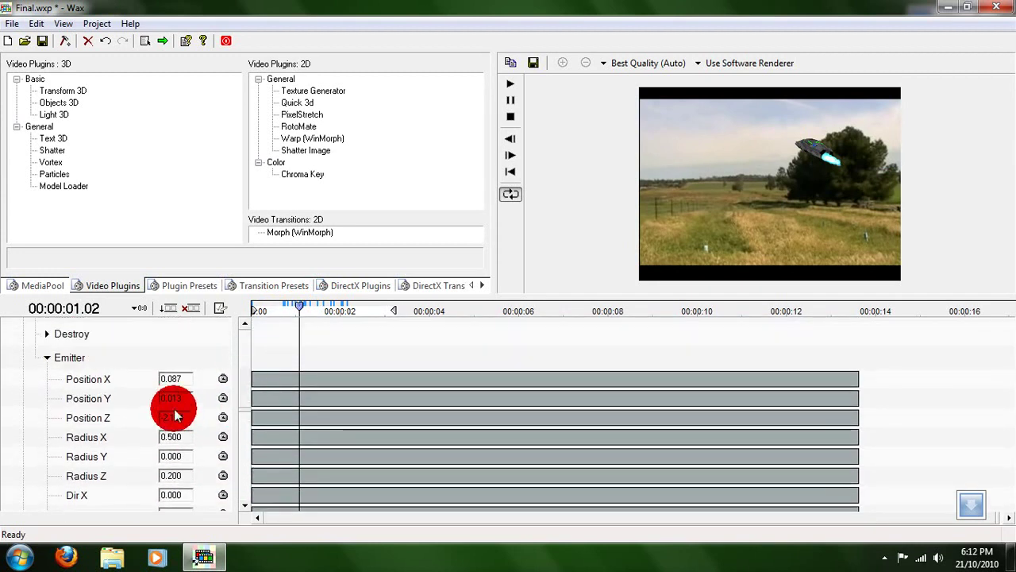
pyautogui.moveTo(171, 398)
pyautogui.mouseDown()
pyautogui.moveTo(170, 383)
pyautogui.moveTo(172, 402)
pyautogui.mouseUp()
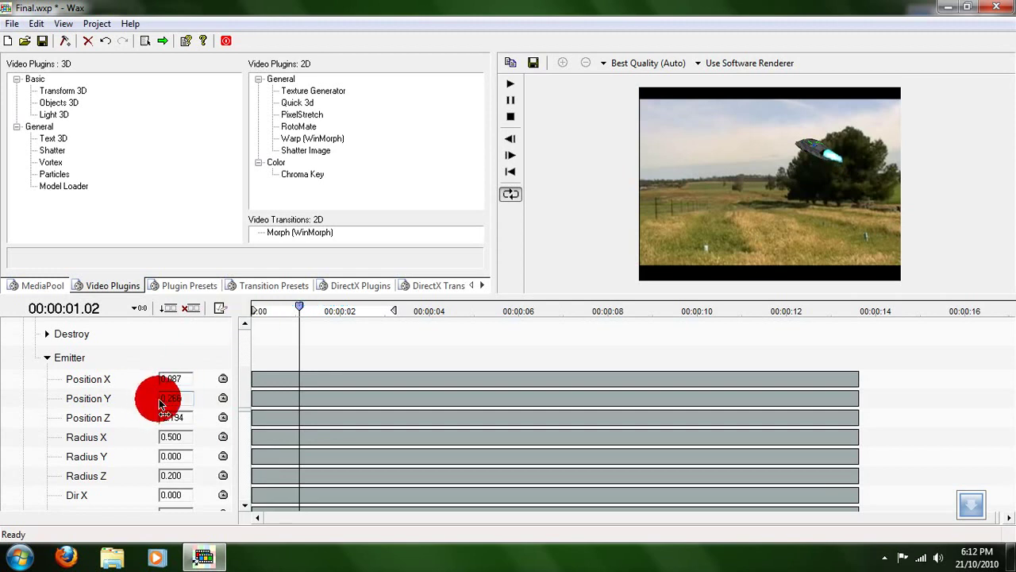
pyautogui.moveTo(171, 383); pyautogui.dragTo(172, 385)
pyautogui.moveTo(306, 328); pyautogui.dragTo(290, 313)
pyautogui.moveTo(184, 363); pyautogui.dragTo(170, 404)
pyautogui.moveTo(290, 308)
pyautogui.mouseDown()
pyautogui.moveTo(333, 310)
pyautogui.moveTo(288, 311)
pyautogui.mouseUp()
pyautogui.click(77, 399)
pyautogui.moveTo(180, 403); pyautogui.dragTo(174, 404)
pyautogui.moveTo(293, 310)
pyautogui.mouseDown()
pyautogui.moveTo(328, 318)
pyautogui.moveTo(297, 313)
pyautogui.moveTo(302, 322)
pyautogui.moveTo(353, 319)
pyautogui.moveTo(295, 317)
pyautogui.mouseUp()
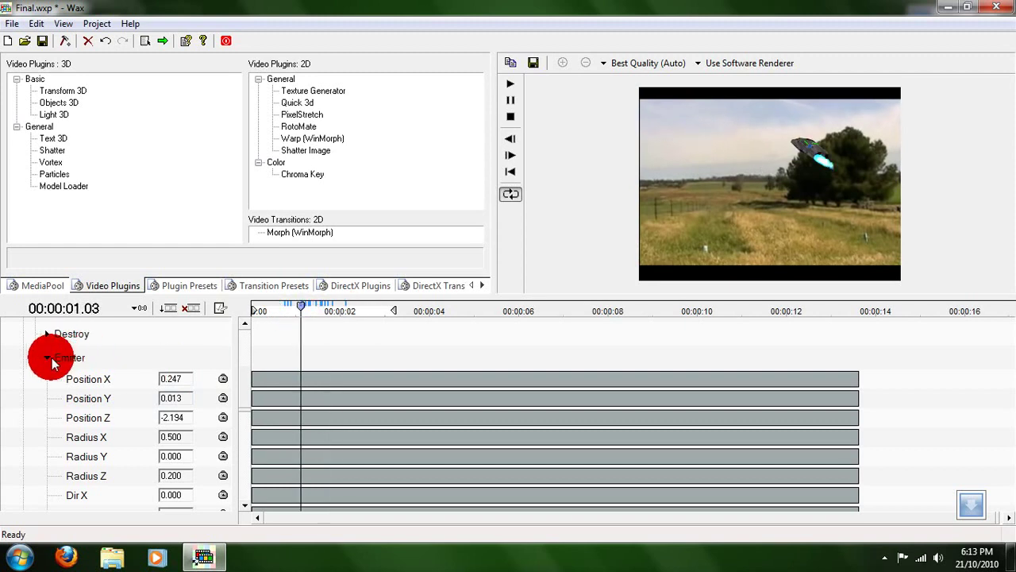
# - Collapse the Emitter, Particles and S01_512.jpg track parameters in the track tree
pyautogui.click(47, 358)
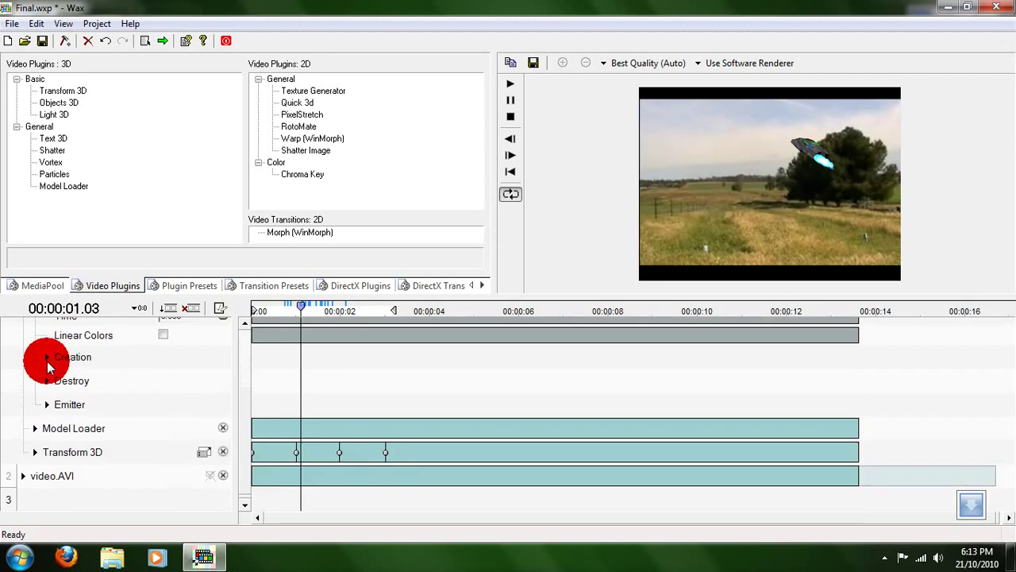
pyautogui.moveTo(250, 430); pyautogui.dragTo(227, 344)
pyautogui.click(37, 355)
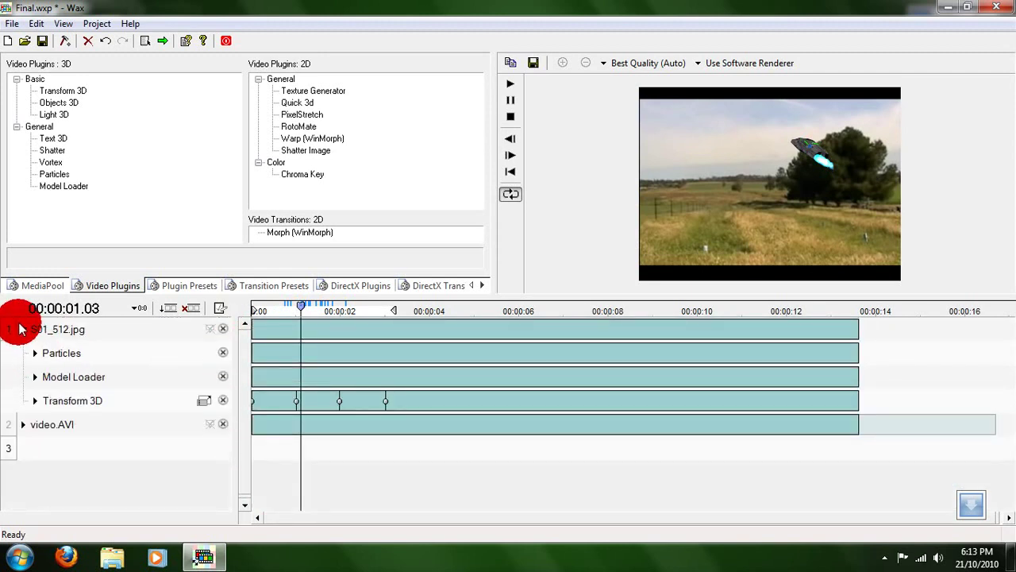
pyautogui.click(23, 329)
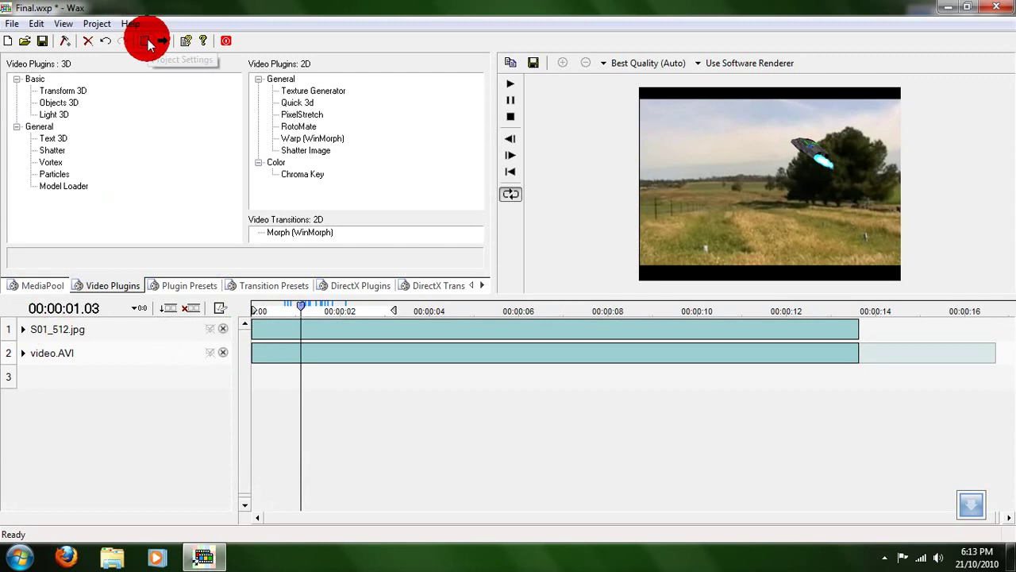
# - In Project Settings, set the video output file to Fly.avi, replacing the existing file
pyautogui.click(146, 41)
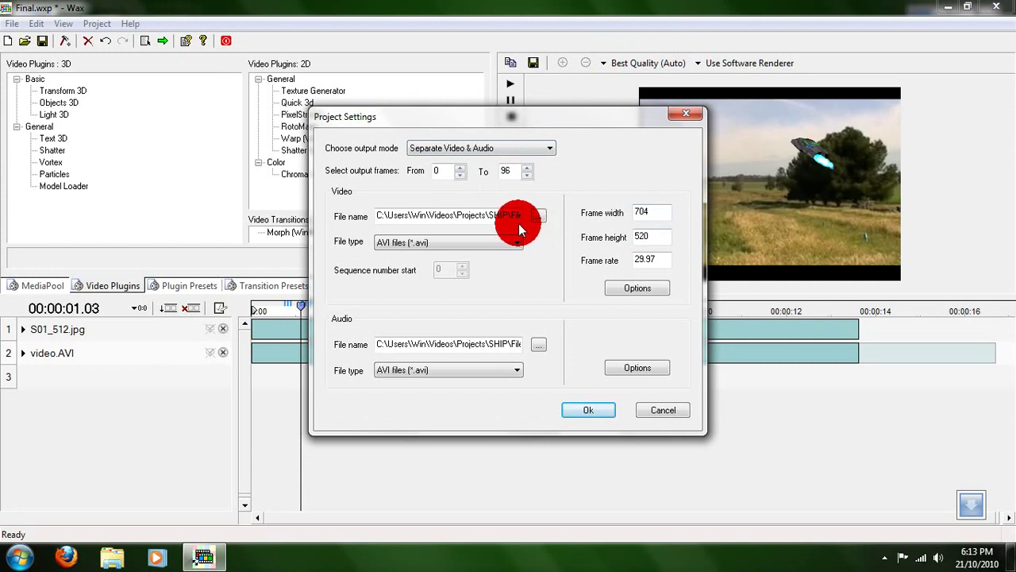
pyautogui.click(511, 244)
pyautogui.click(537, 219)
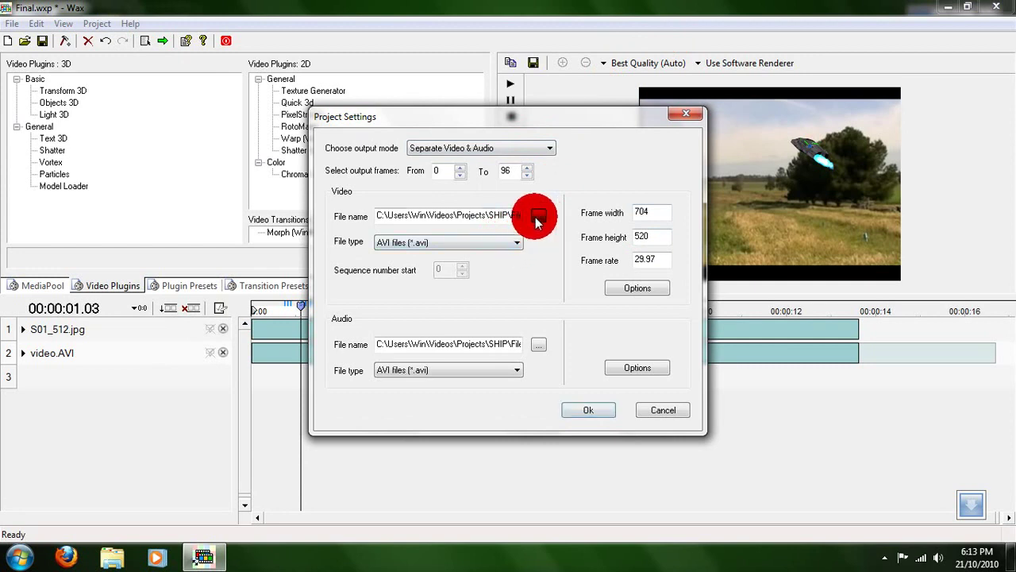
pyautogui.click(436, 332)
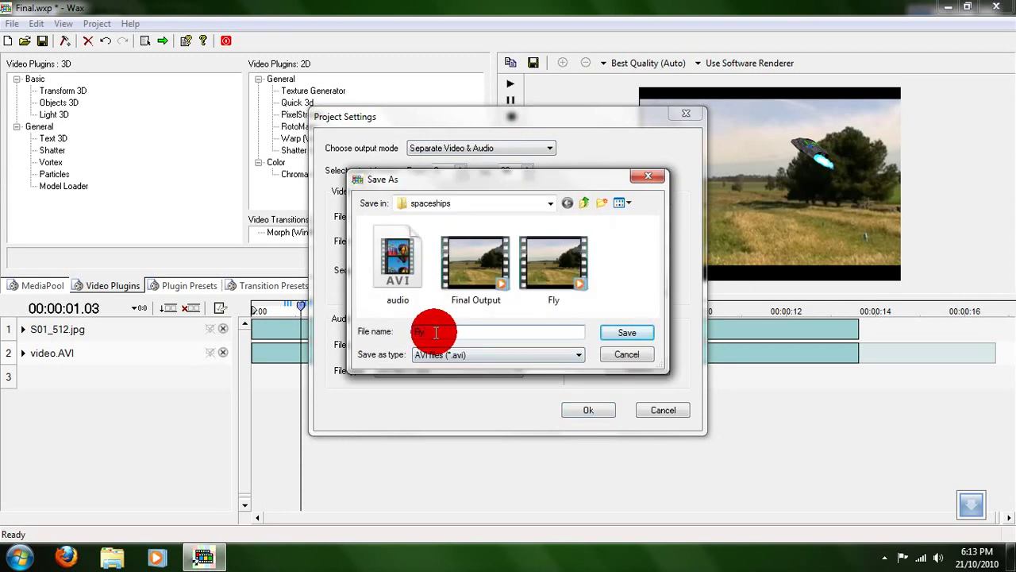
pyautogui.write('.av')
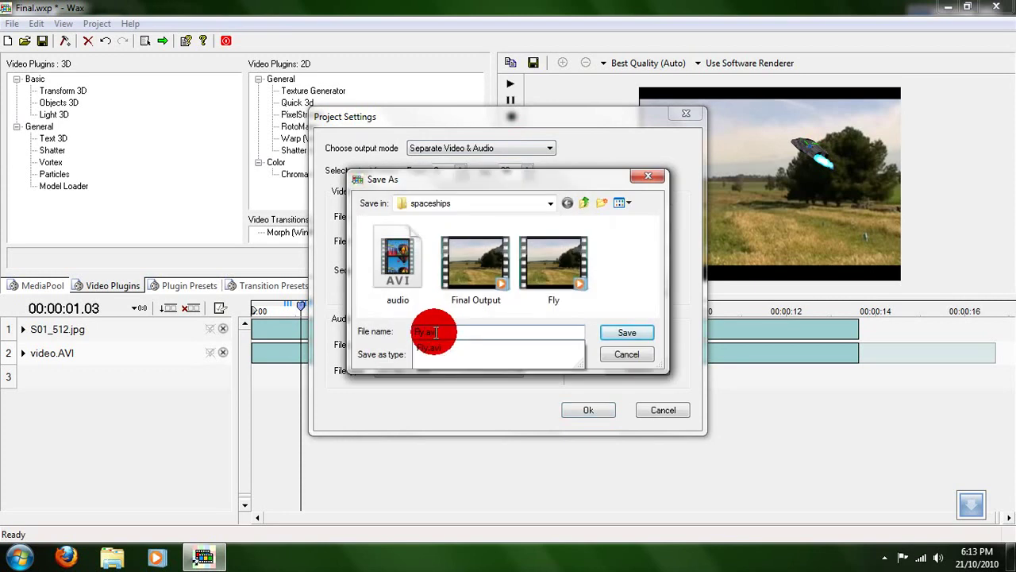
pyautogui.press('Escape')
pyautogui.click(622, 333)
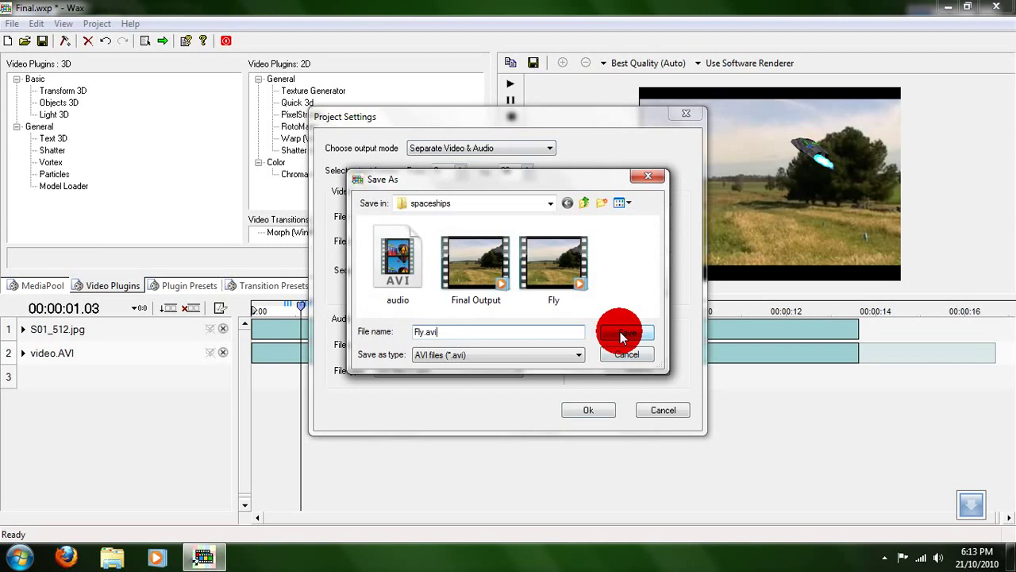
pyautogui.click(556, 284)
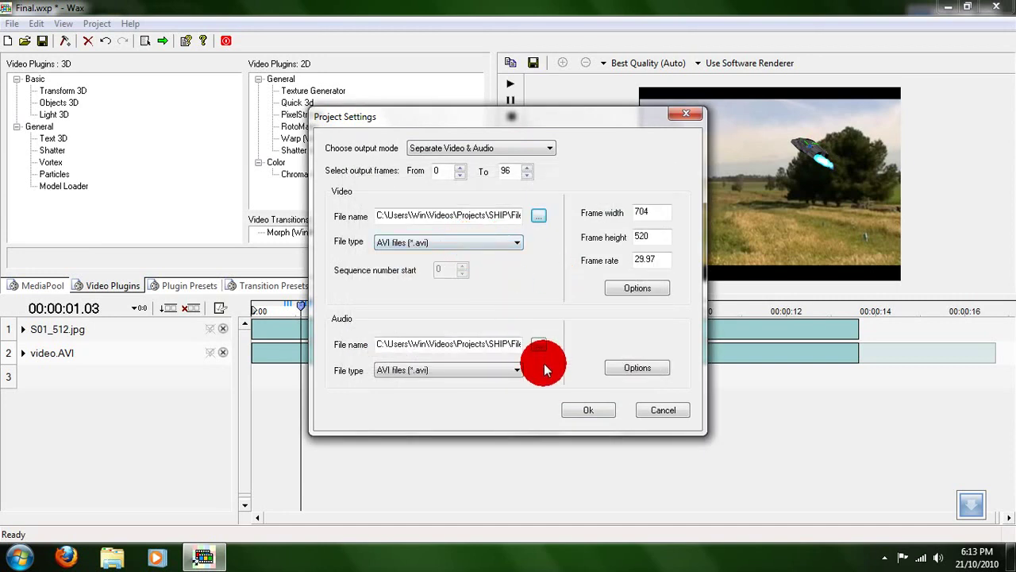
# - Keep AVI as the file type, choose Xvid MPEG-4 Codec compression, and accept Project Settings
pyautogui.click(491, 246)
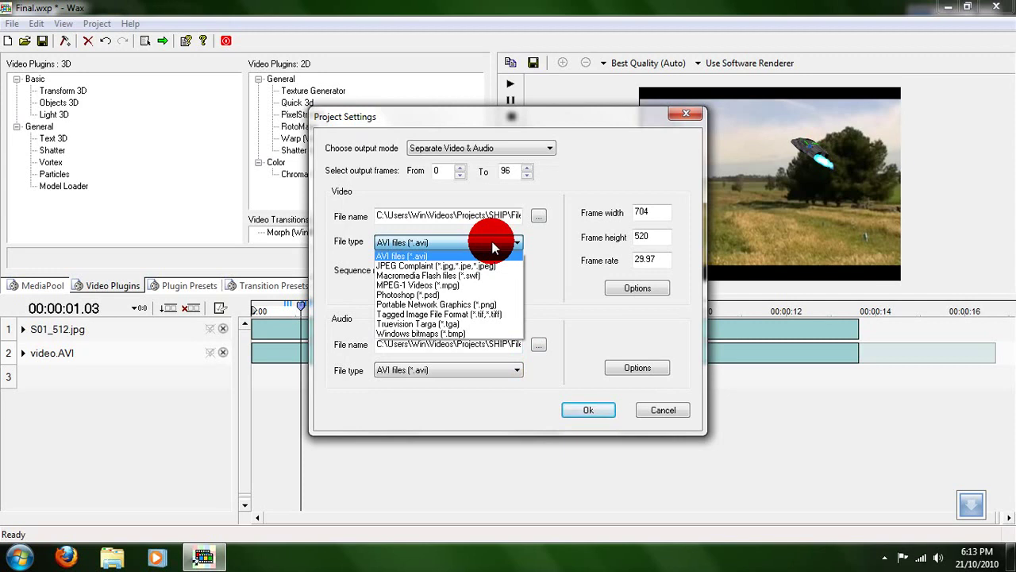
pyautogui.click(491, 246)
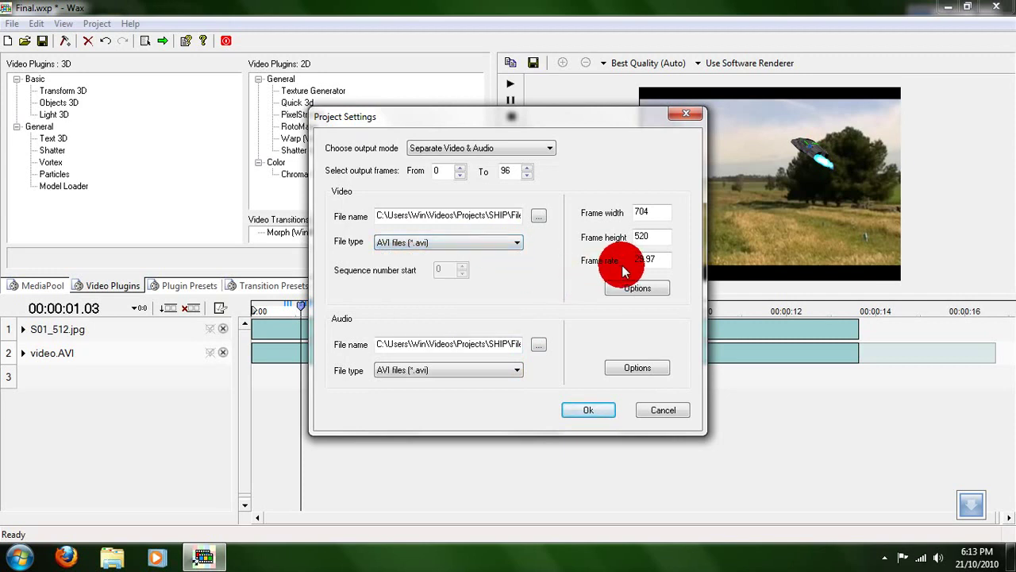
pyautogui.click(516, 246)
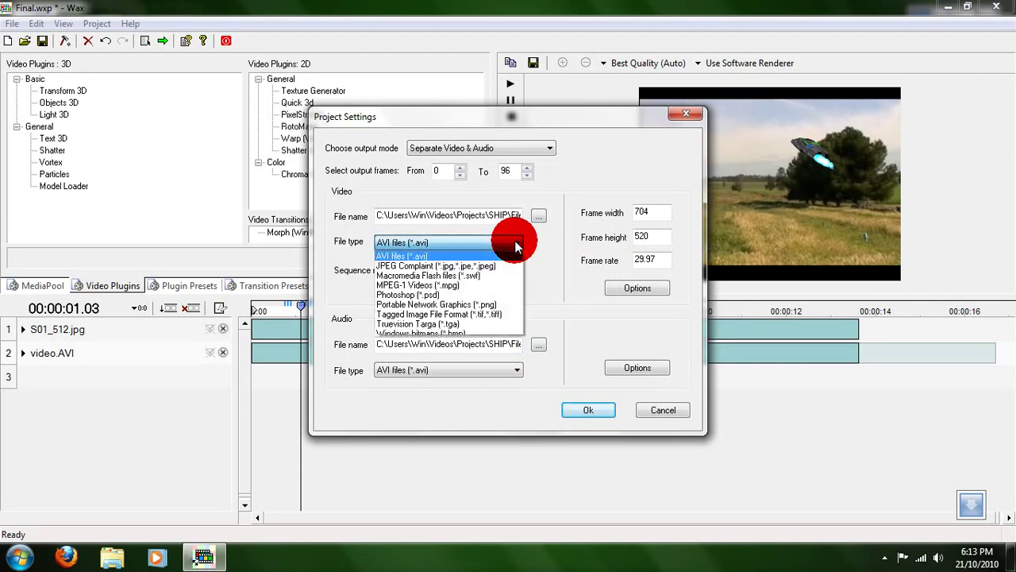
pyautogui.click(472, 256)
pyautogui.click(635, 289)
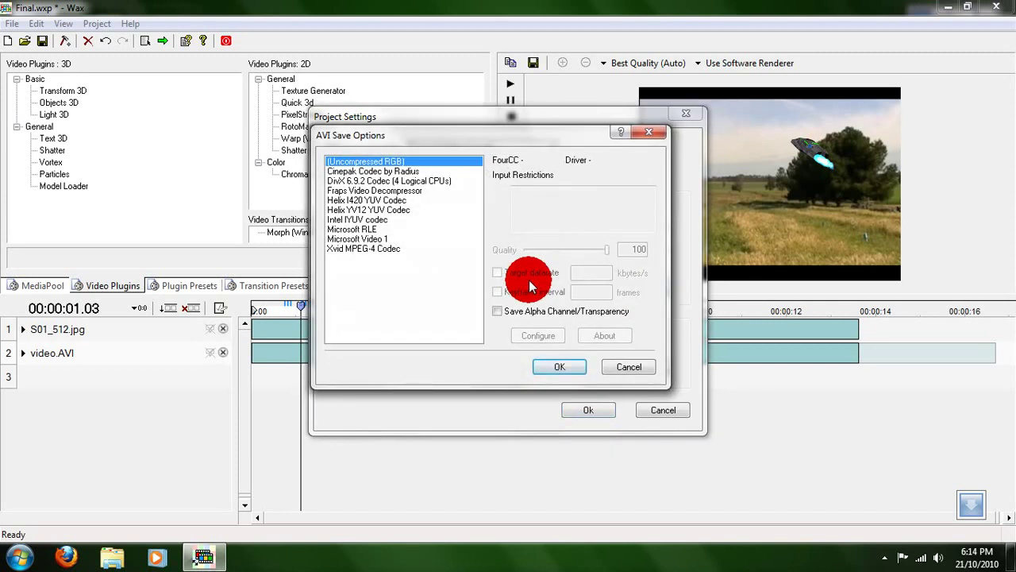
pyautogui.click(363, 249)
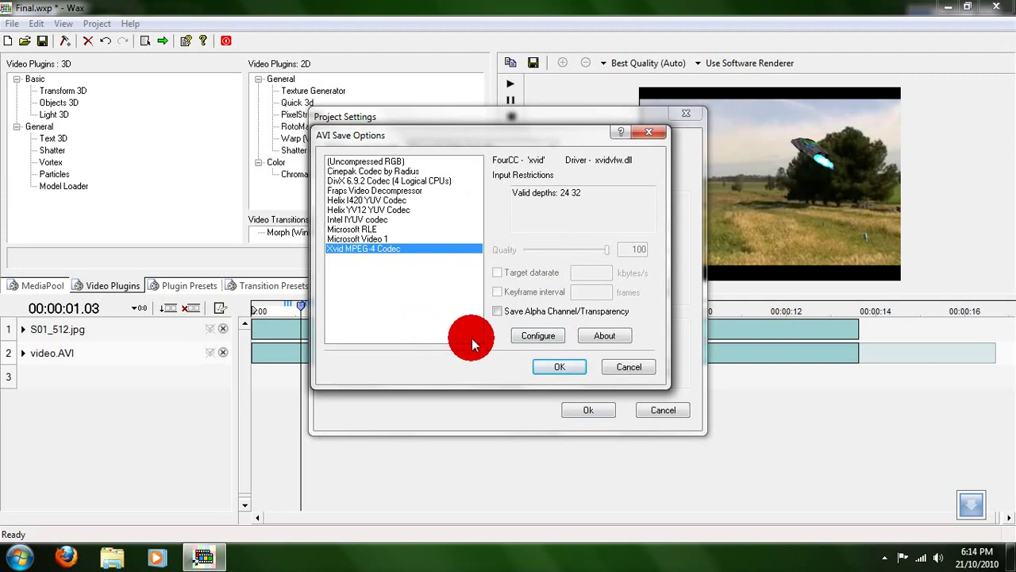
pyautogui.click(563, 368)
pyautogui.click(588, 411)
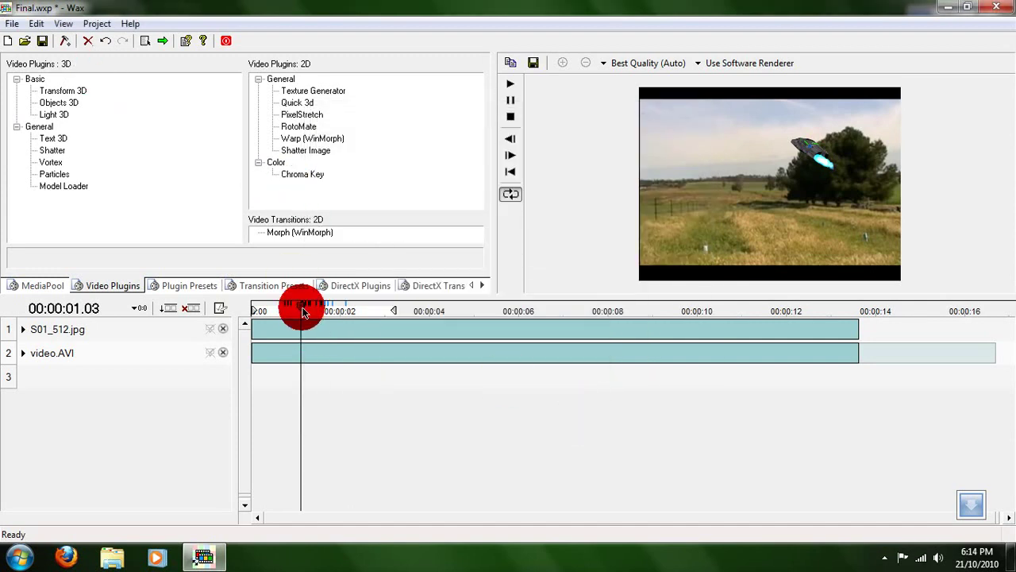
# - Scrub through the ship's flight, then render the project from the Render toolbar button
pyautogui.moveTo(302, 311); pyautogui.dragTo(224, 293)
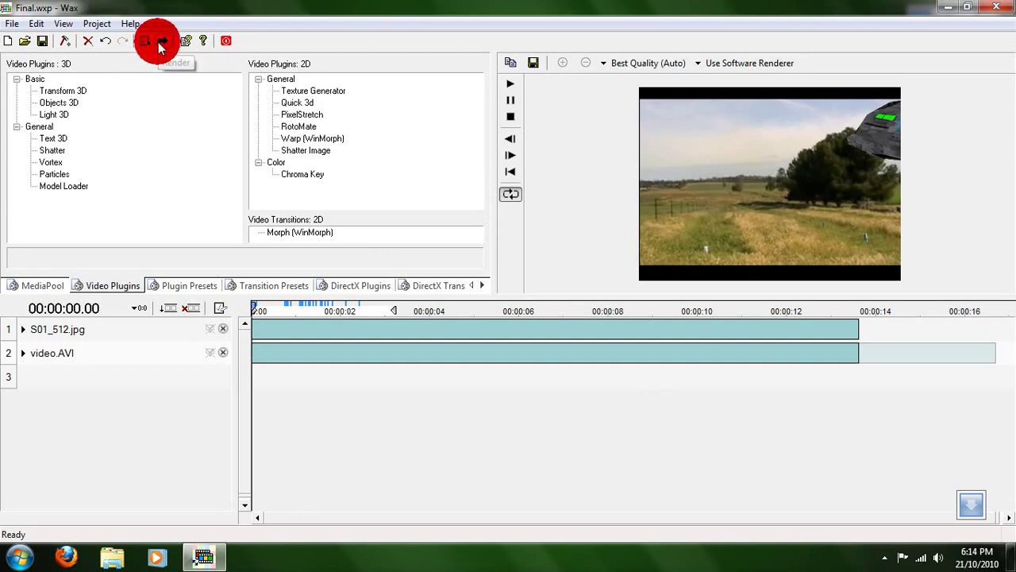
pyautogui.click(161, 44)
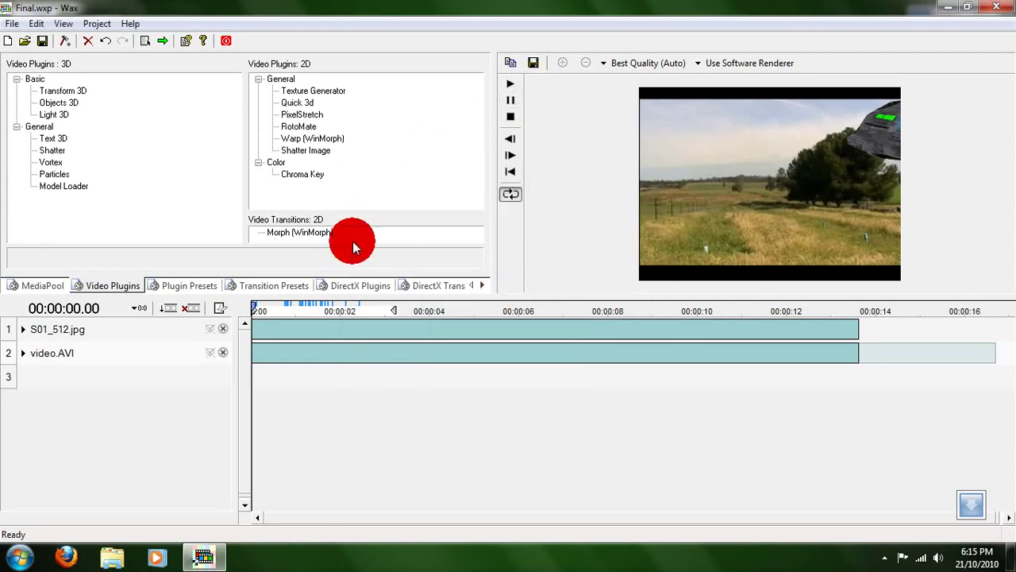
# - Browse from Computer to Videos > Projects > SHIP > Files > Space Models Collection > spaceships
pyautogui.click(19, 558)
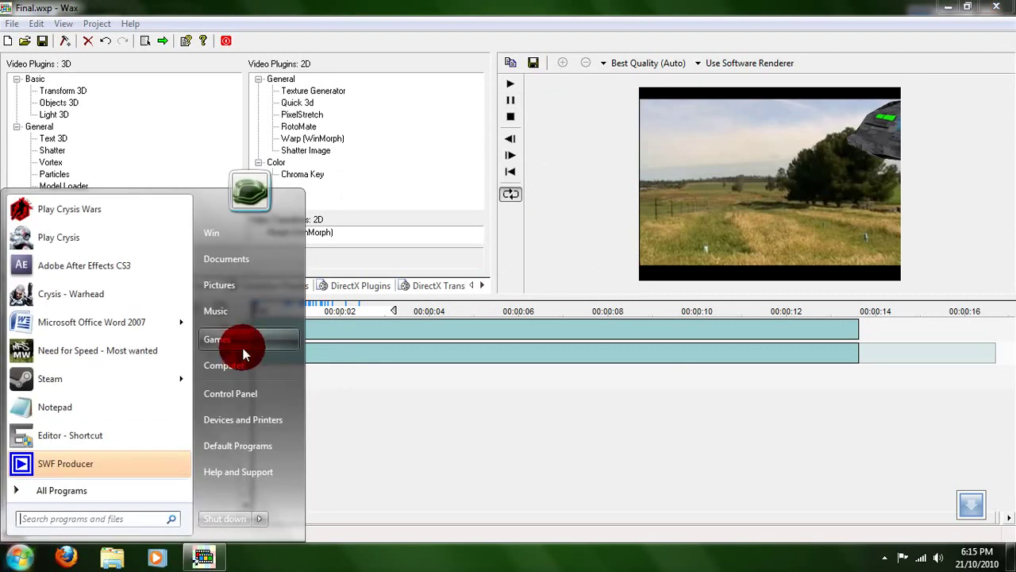
pyautogui.click(248, 361)
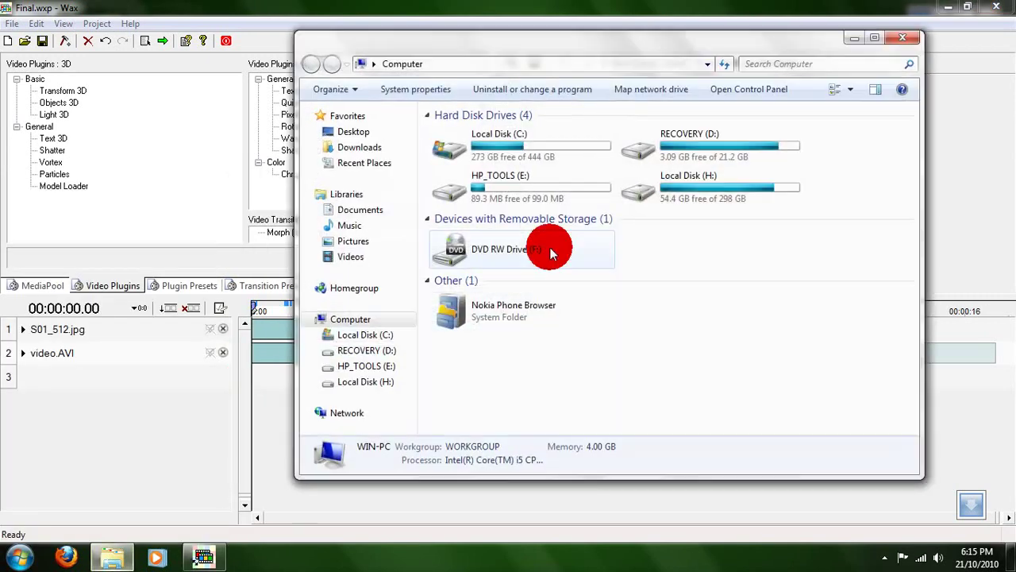
pyautogui.click(354, 256)
pyautogui.doubleClick(458, 208)
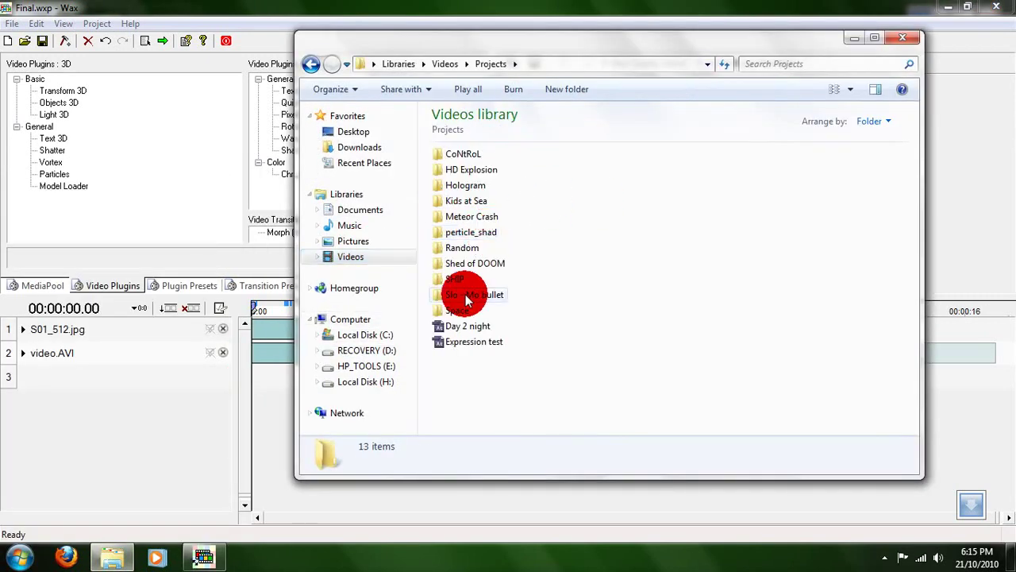
pyautogui.doubleClick(461, 279)
pyautogui.click(468, 159)
pyautogui.doubleClick(467, 162)
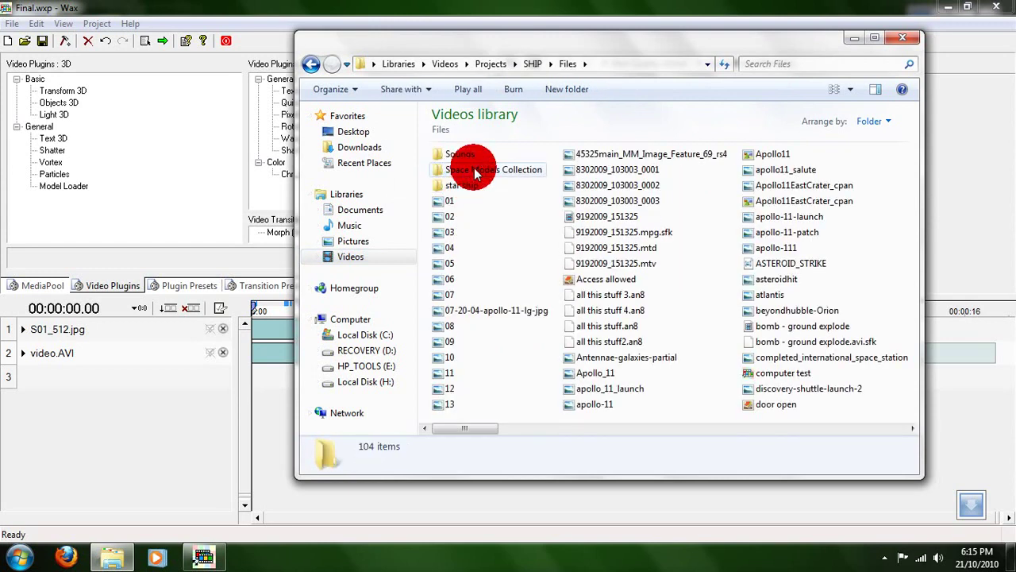
pyautogui.doubleClick(476, 176)
pyautogui.doubleClick(472, 202)
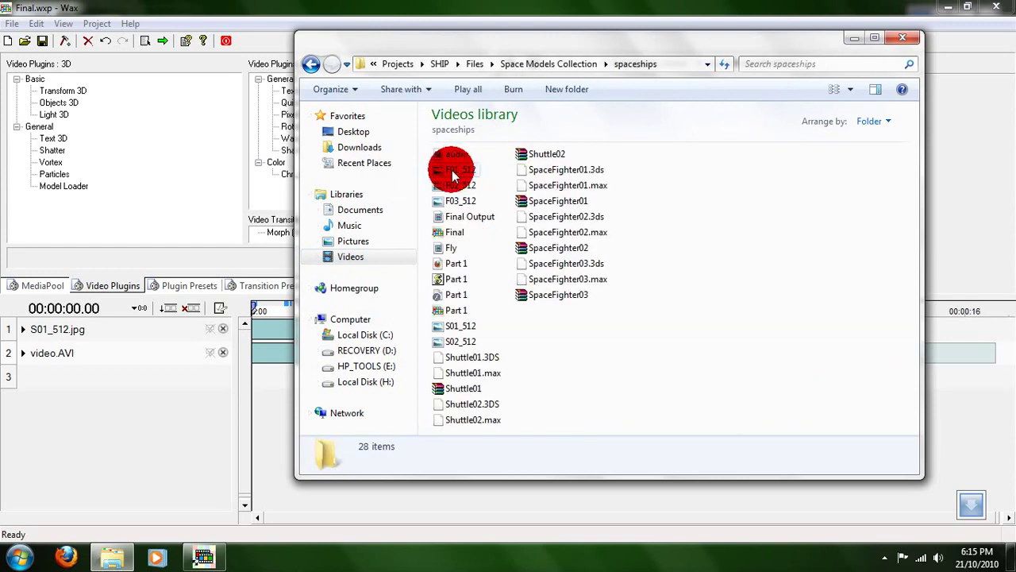
# - Play the rendered Fly video and close the Explorer window
pyautogui.click(455, 249)
pyautogui.doubleClick(455, 249)
pyautogui.click(902, 38)
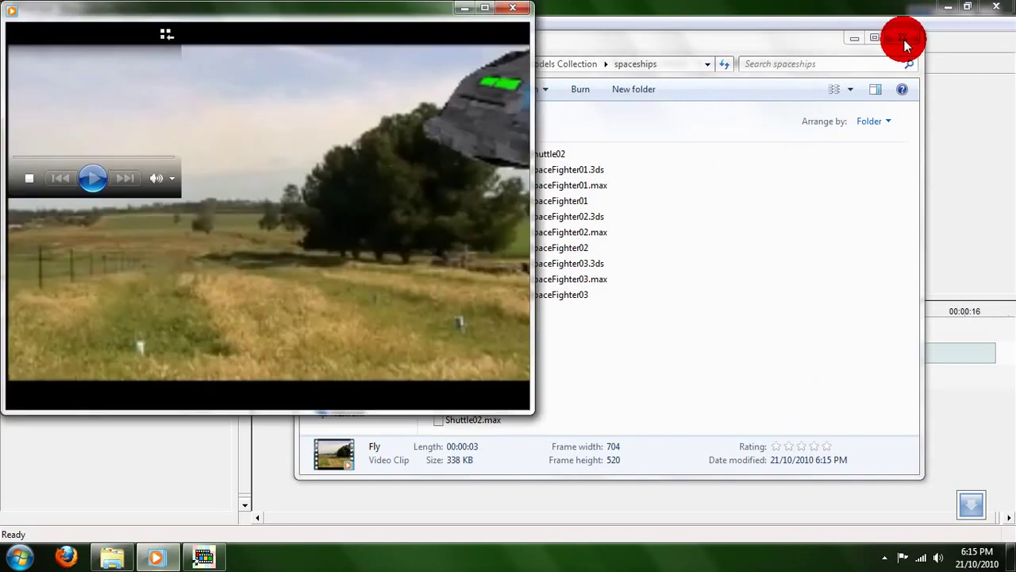